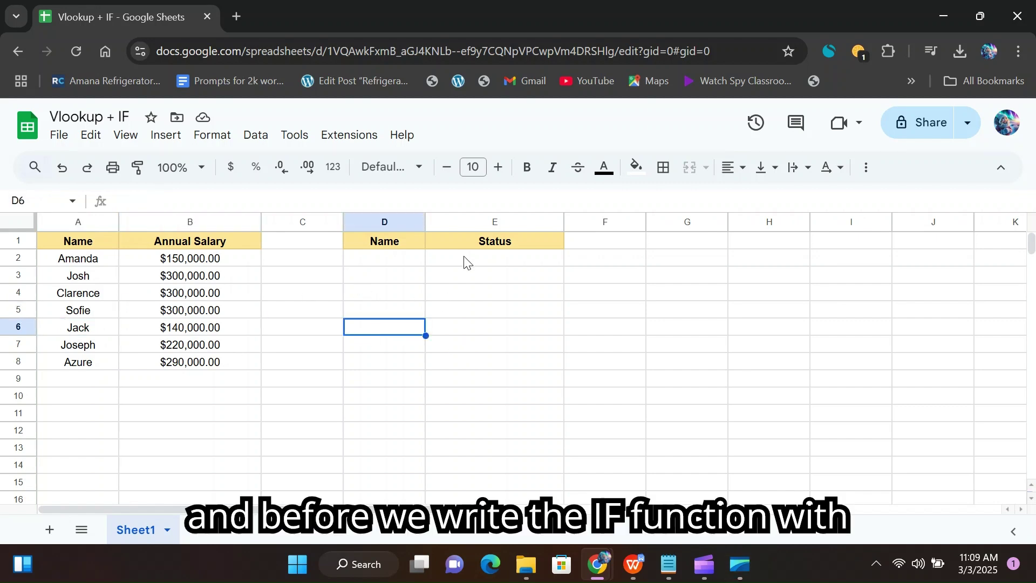
# Step: Examine the names and annual salaries in A2:B8 to identify the VLOOKUP search key and search range
pyautogui.click(465, 262)
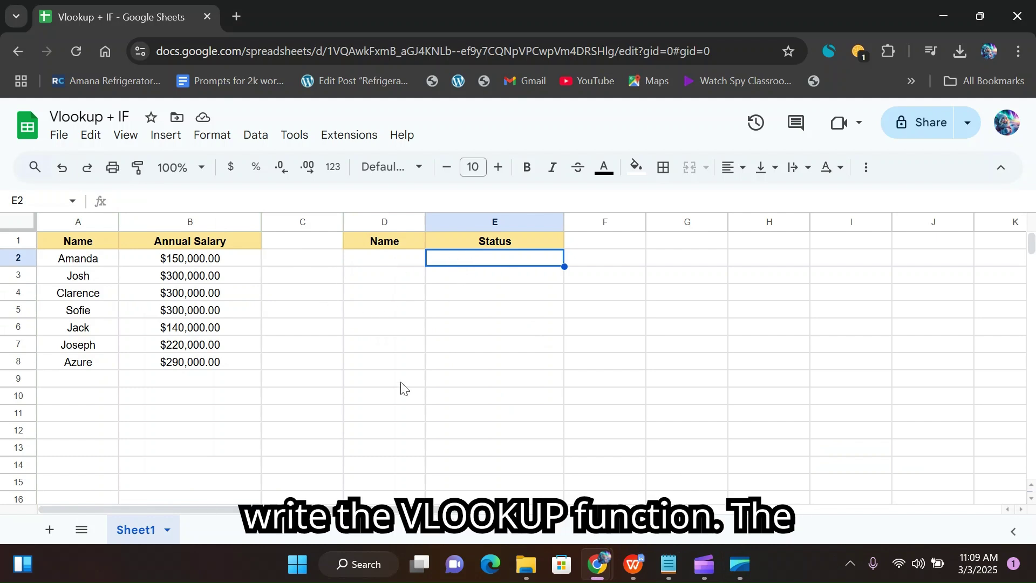
pyautogui.click(473, 282)
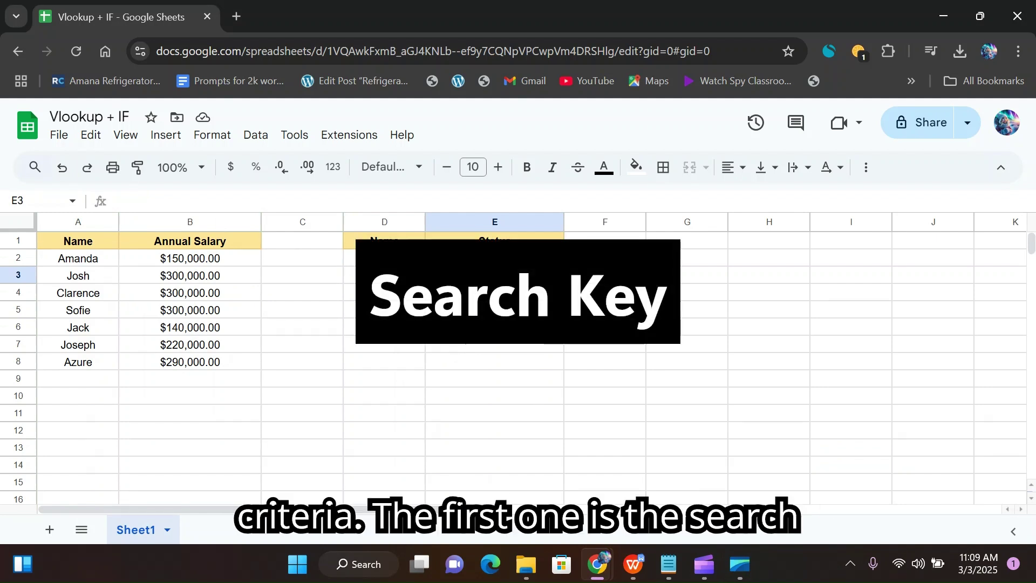
pyautogui.click(97, 265)
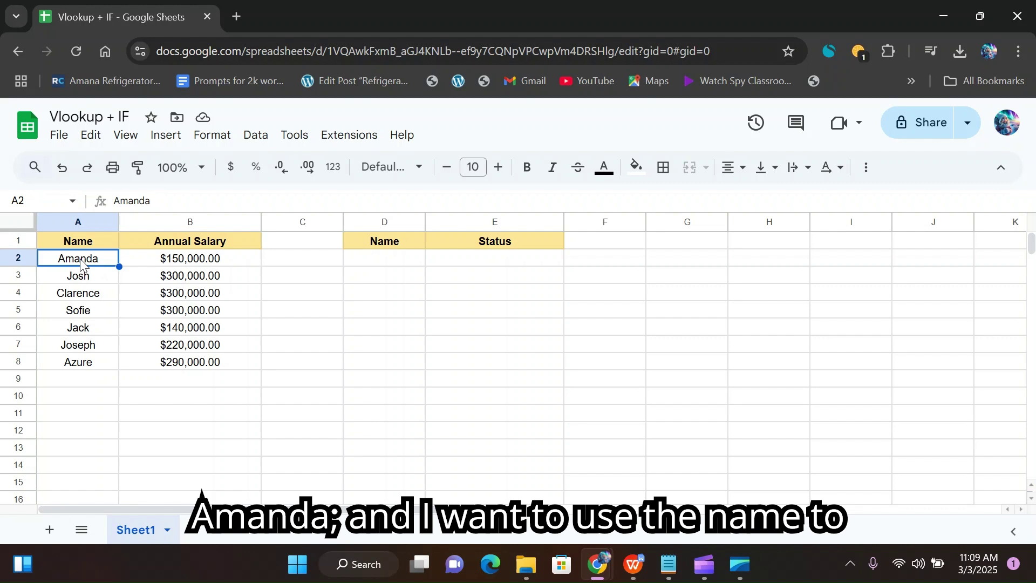
pyautogui.click(161, 263)
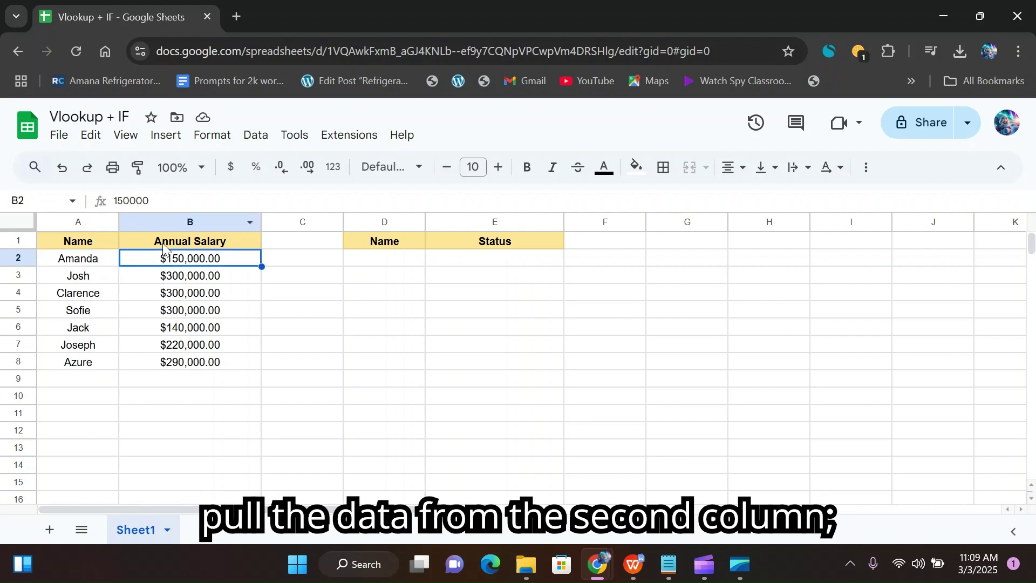
pyautogui.click(72, 265)
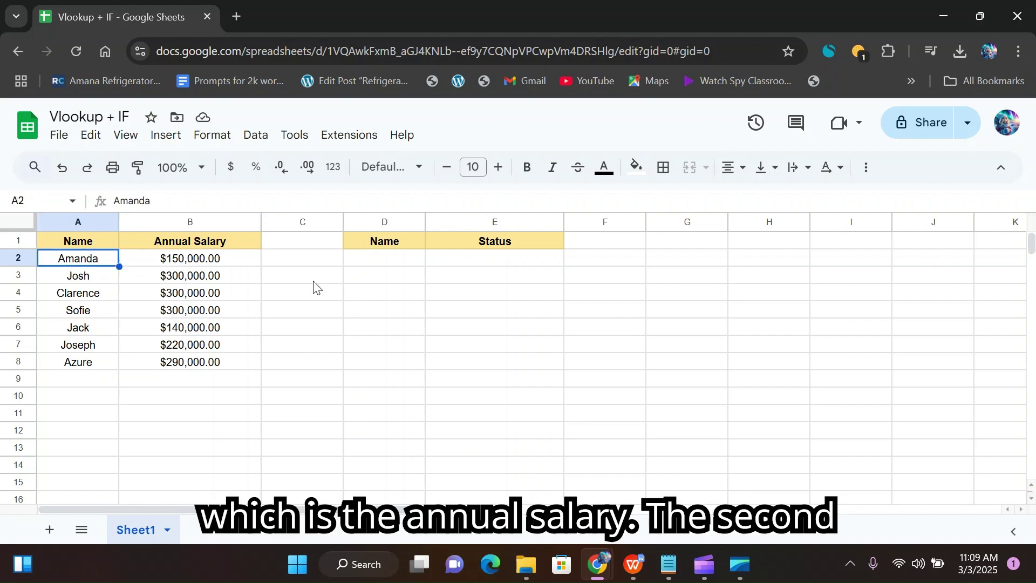
pyautogui.click(460, 278)
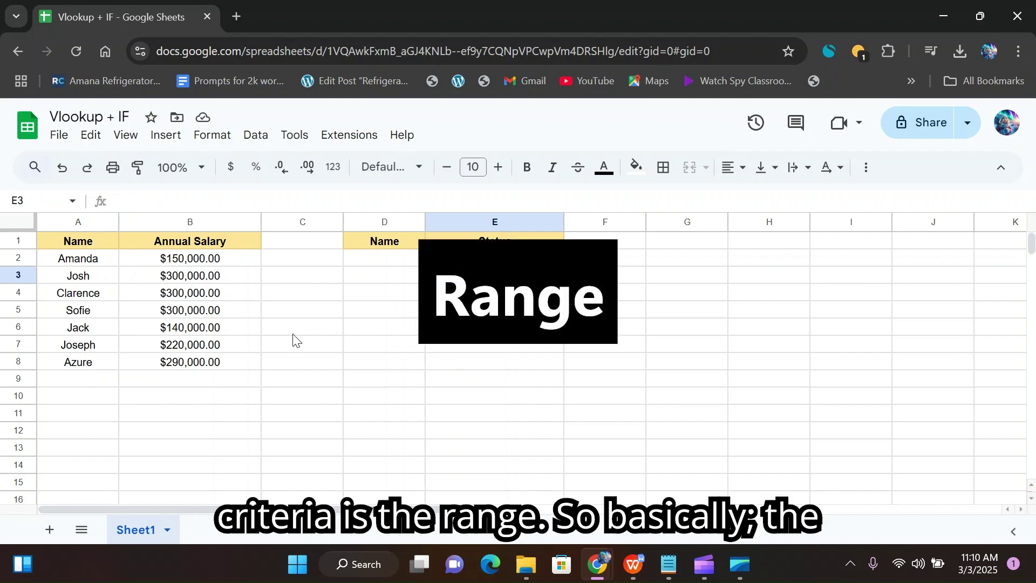
pyautogui.moveTo(78, 262); pyautogui.dragTo(197, 369)
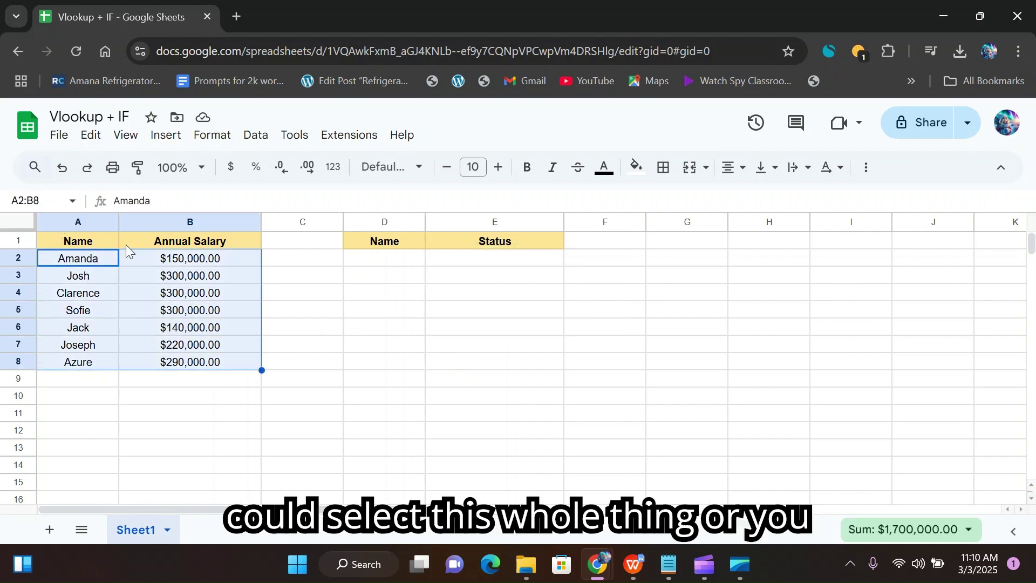
pyautogui.click(95, 276)
pyautogui.moveTo(80, 261); pyautogui.dragTo(178, 302)
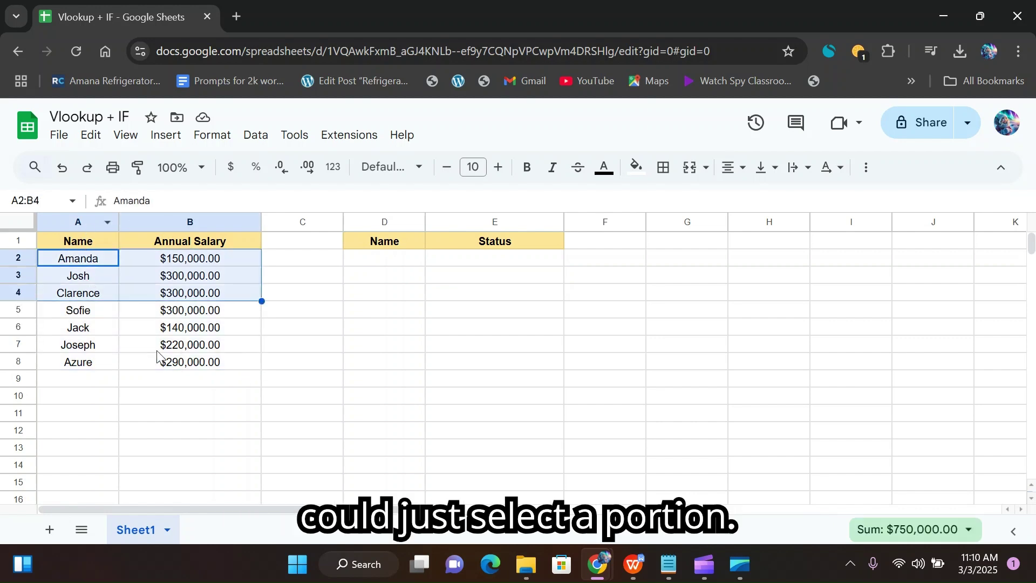
pyautogui.click(324, 347)
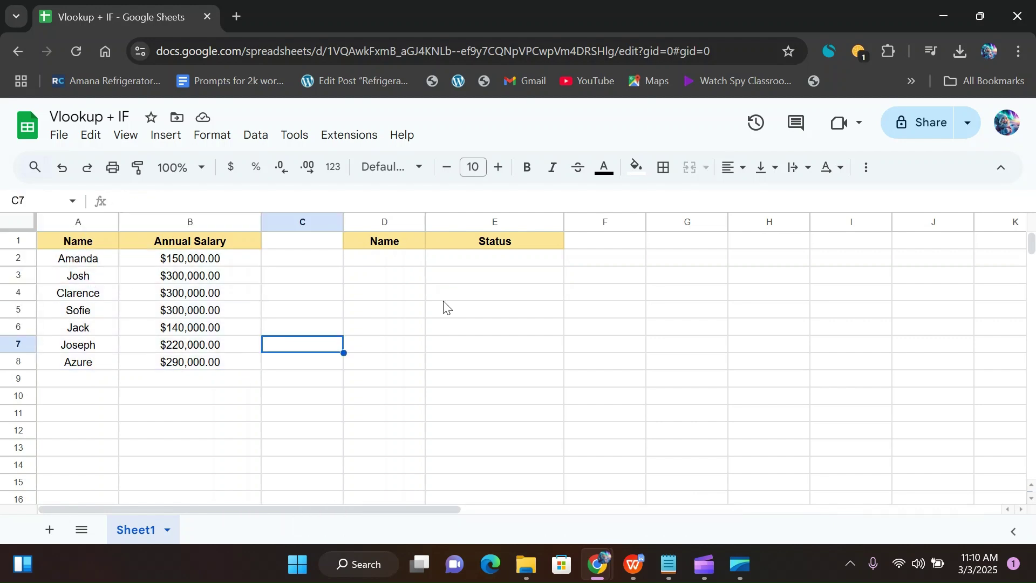
# Step: Examine columns A and B to determine the salary column's index and whether the names are sorted alphabetically
pyautogui.click(209, 330)
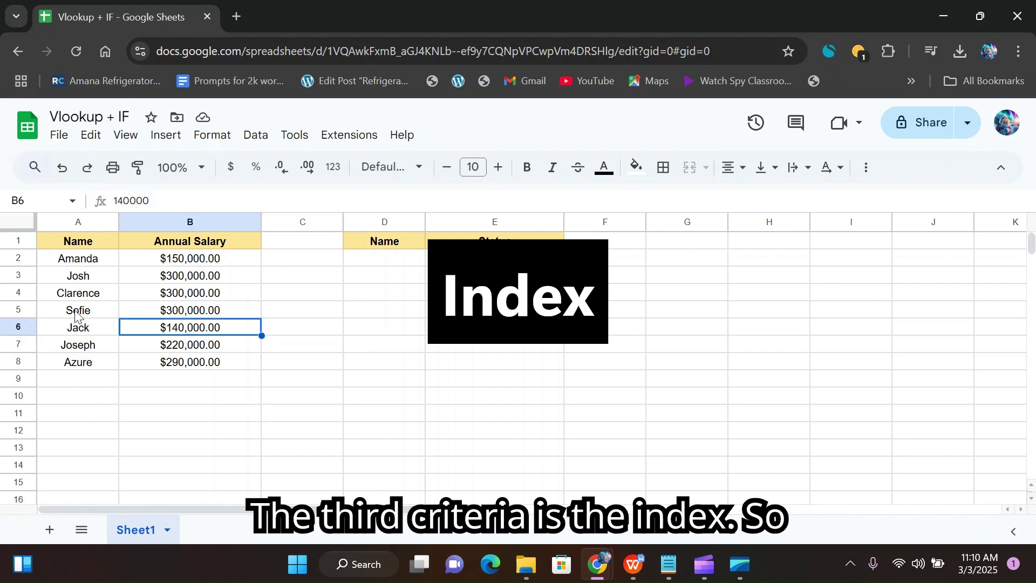
pyautogui.click(75, 221)
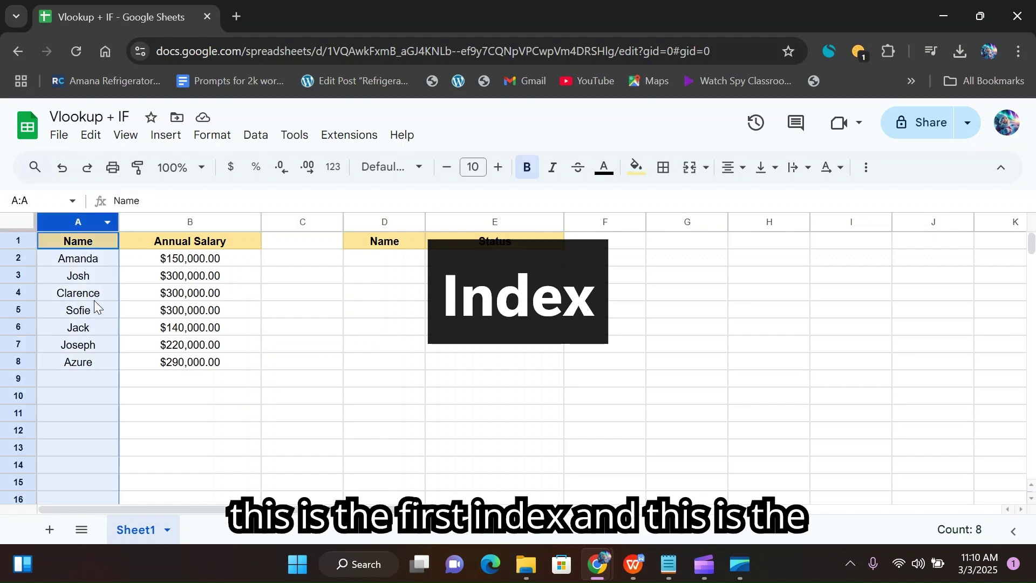
pyautogui.click(175, 221)
pyautogui.click(172, 295)
pyautogui.click(86, 264)
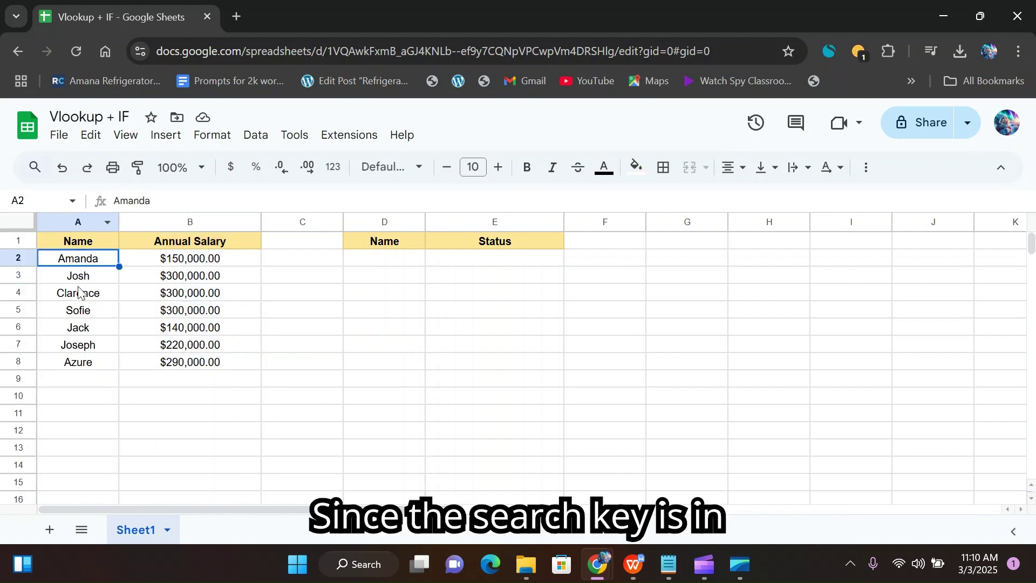
pyautogui.click(186, 263)
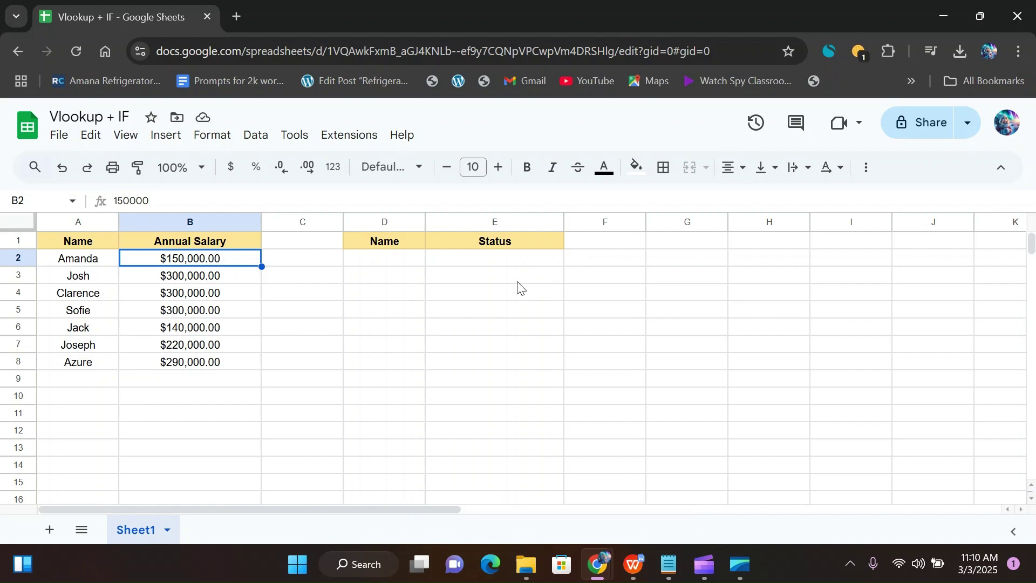
pyautogui.click(179, 294)
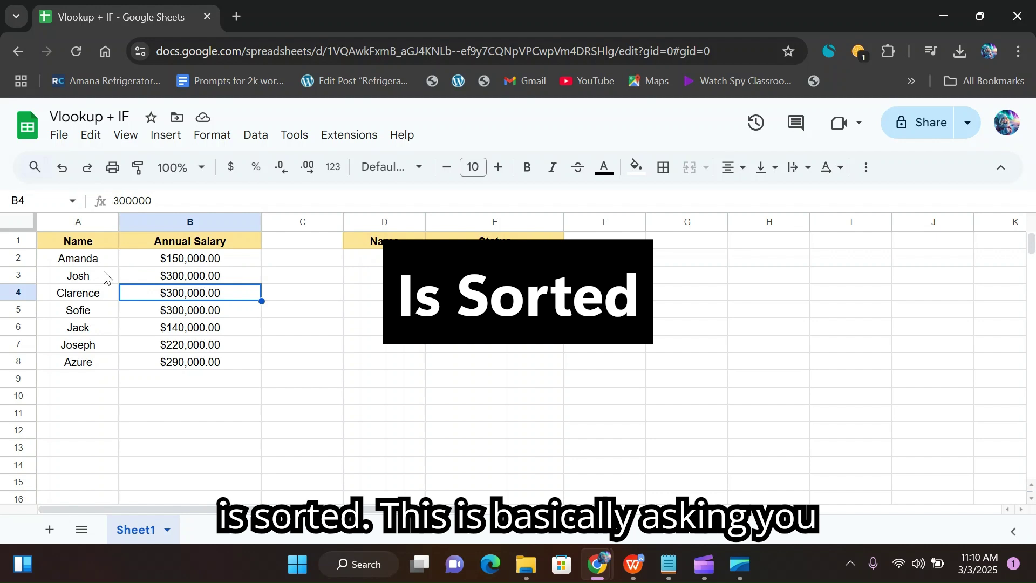
pyautogui.click(92, 263)
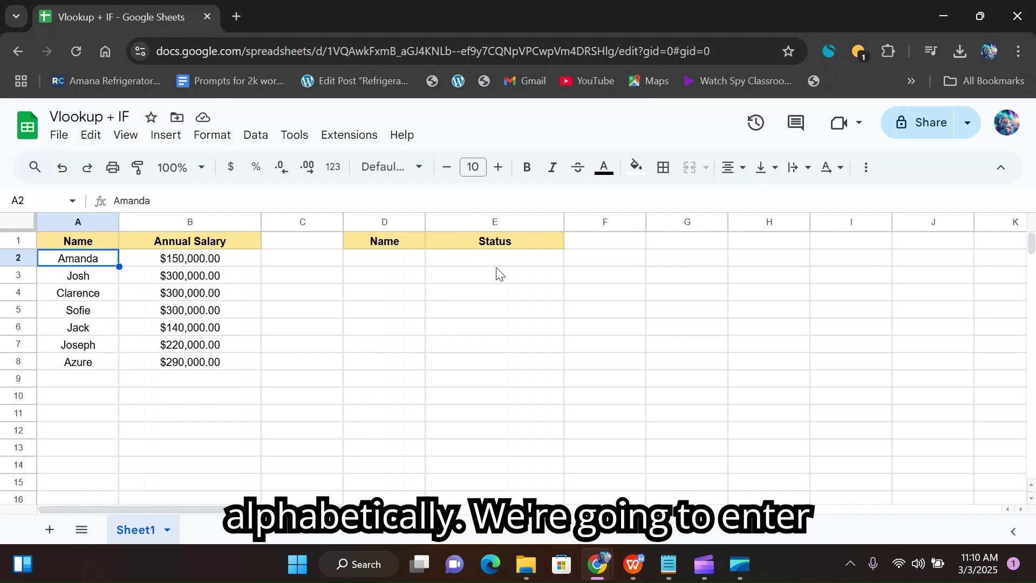
pyautogui.click(244, 299)
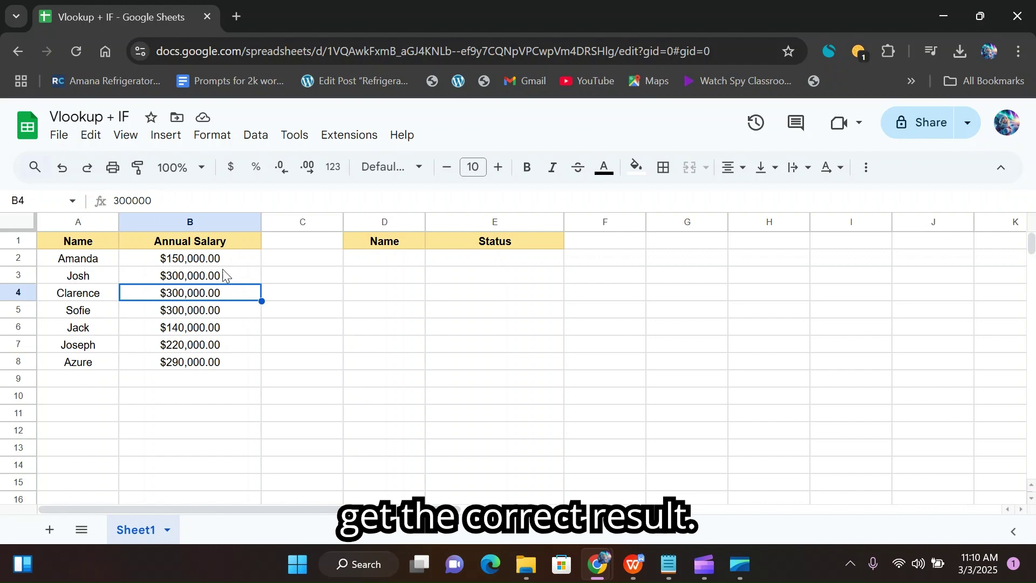
# Step: Enter the person's name listed in A3 into cell D2 under the second Name header
pyautogui.click(482, 260)
pyautogui.click(397, 278)
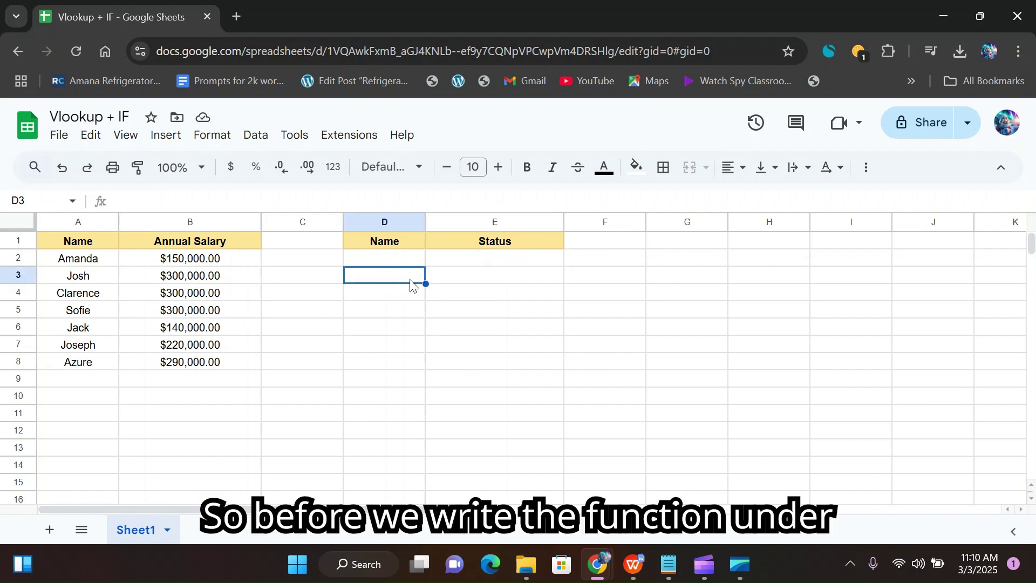
pyautogui.click(395, 261)
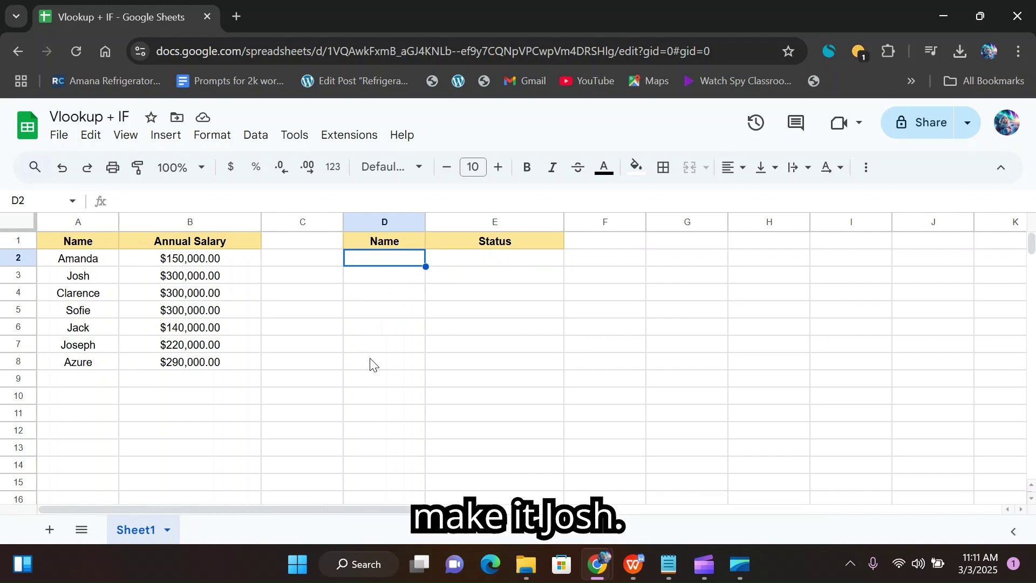
pyautogui.write('Josh')
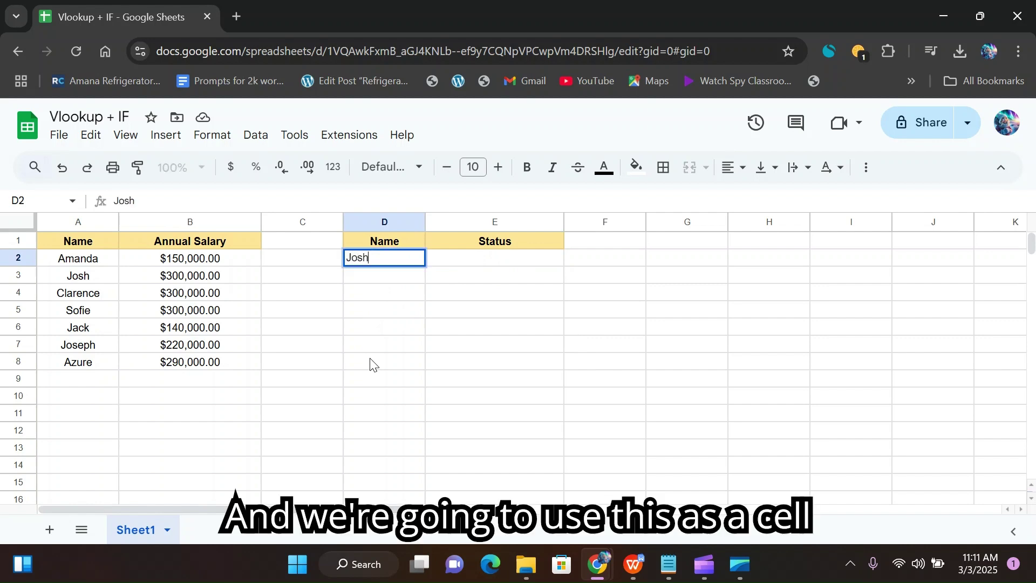
pyautogui.click(370, 365)
pyautogui.click(369, 274)
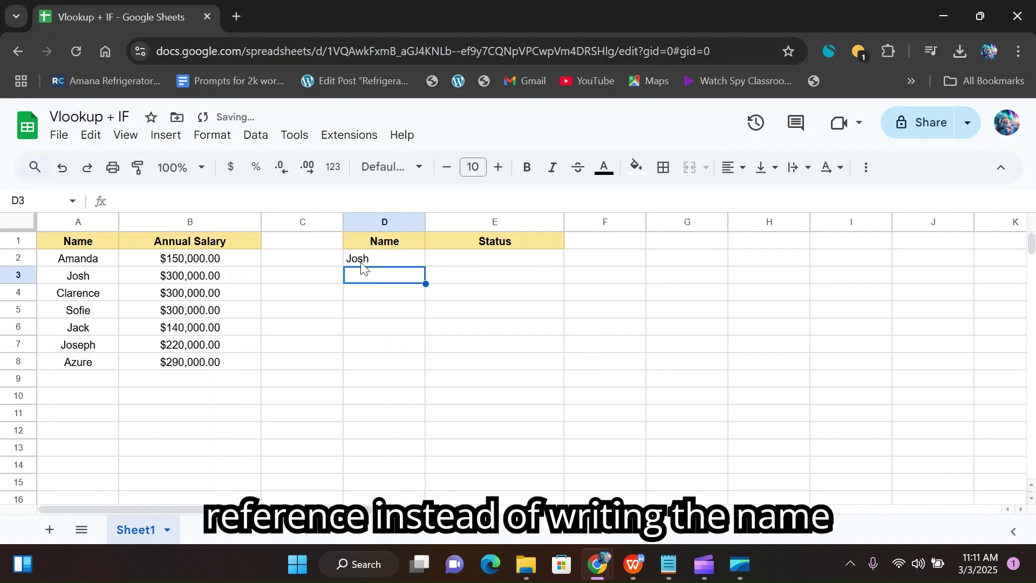
pyautogui.click(364, 264)
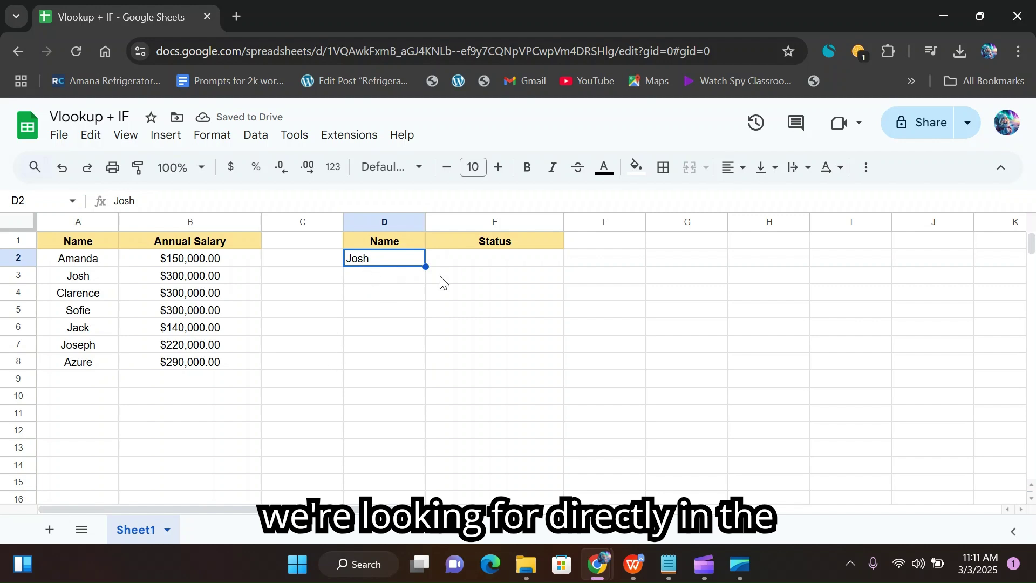
pyautogui.click(473, 263)
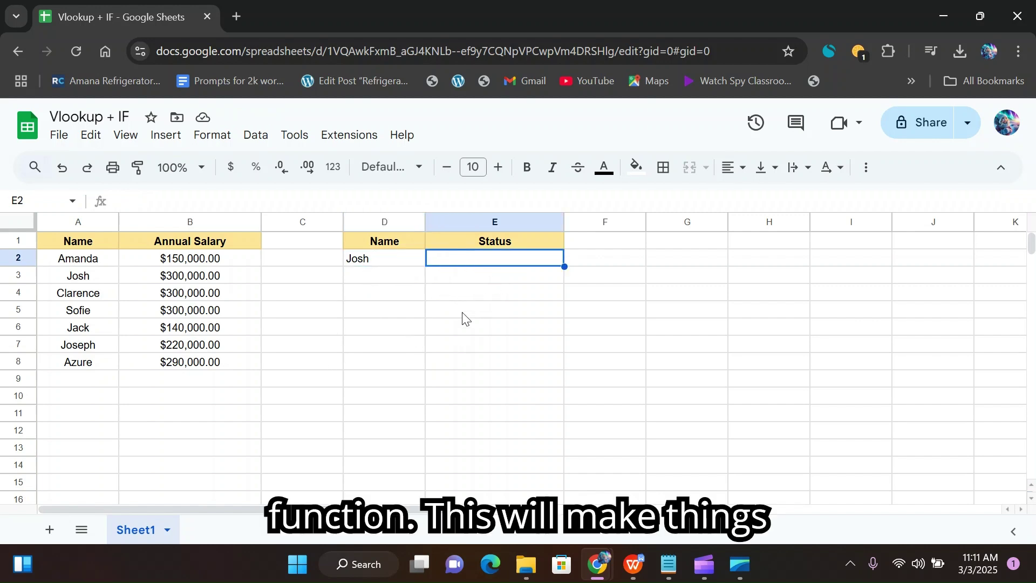
pyautogui.click(373, 278)
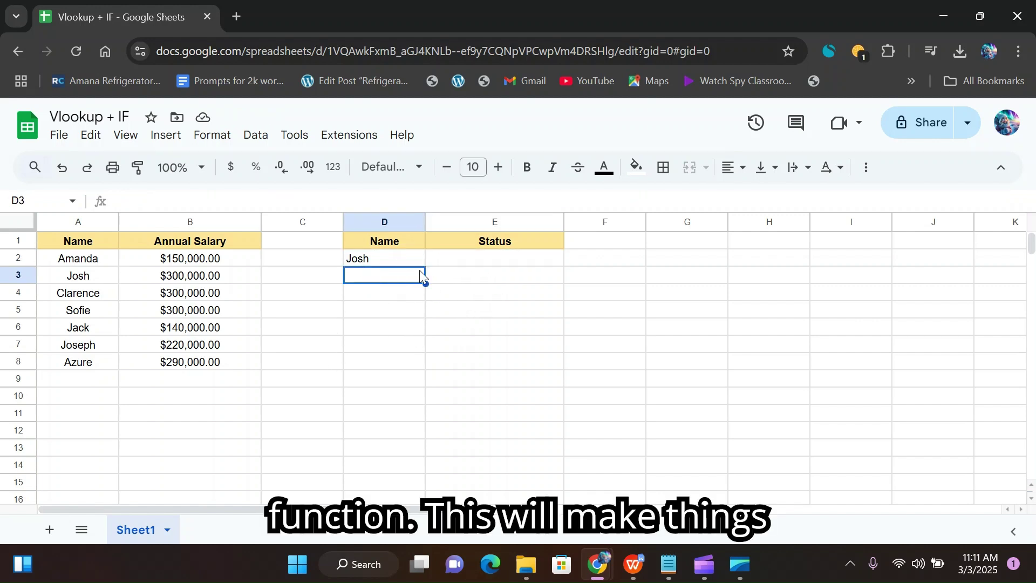
# Step: Enter the formula =vlookup(D2, A2:B8, 2, false) in cell E2 under Status
pyautogui.click(483, 263)
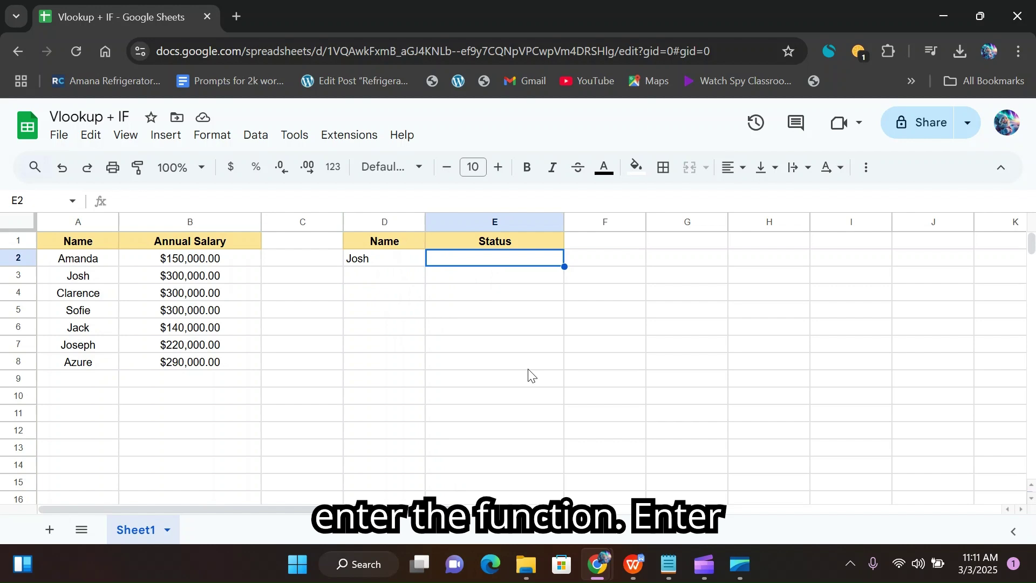
pyautogui.write('=')
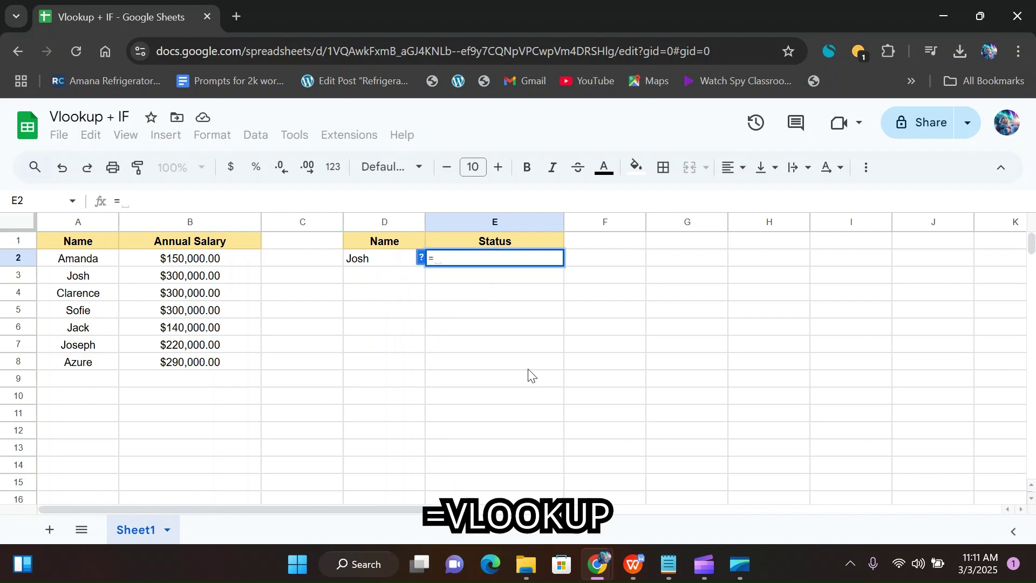
pyautogui.write('vlookup')
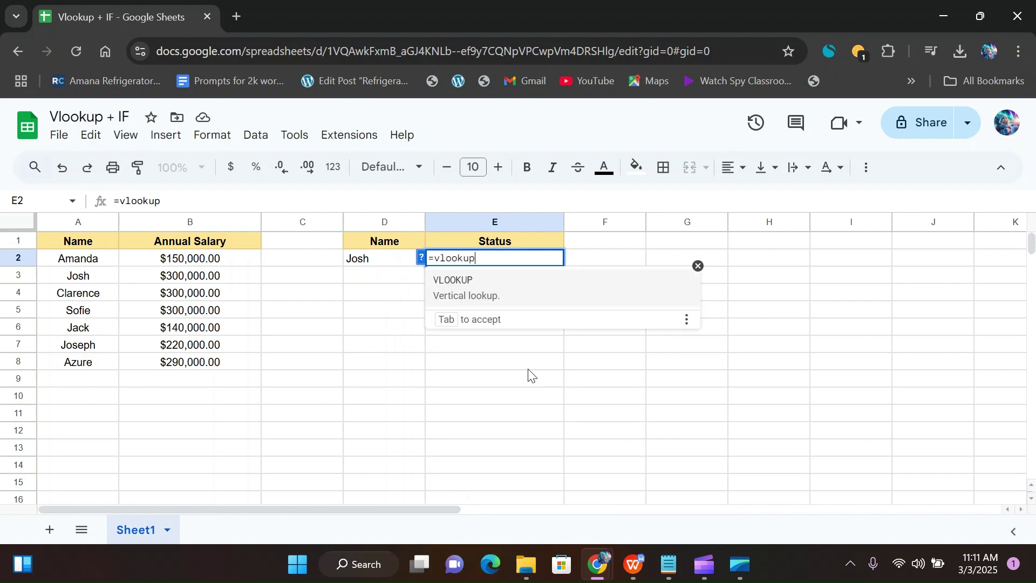
pyautogui.write('(')
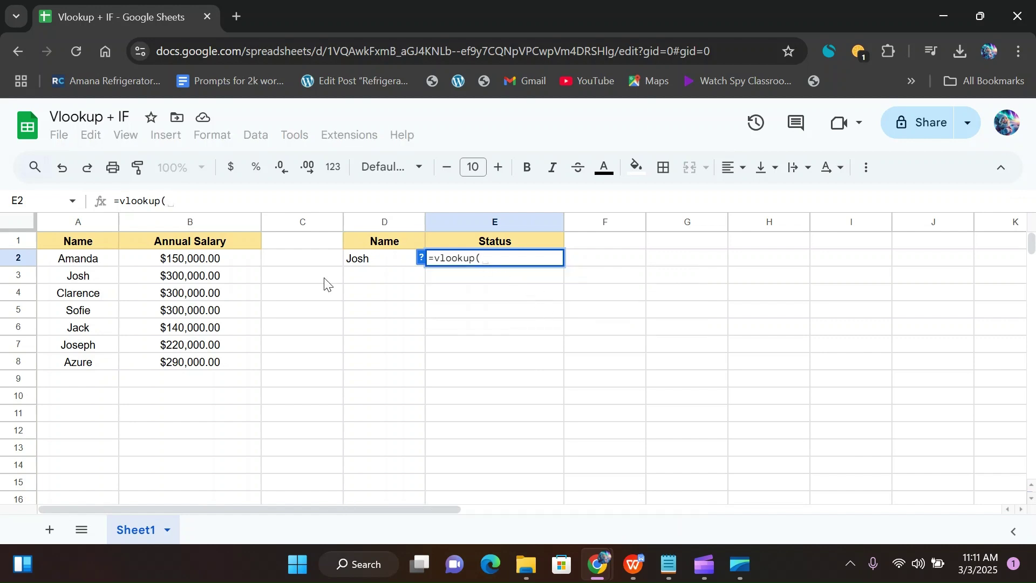
pyautogui.click(364, 264)
pyautogui.write(',')
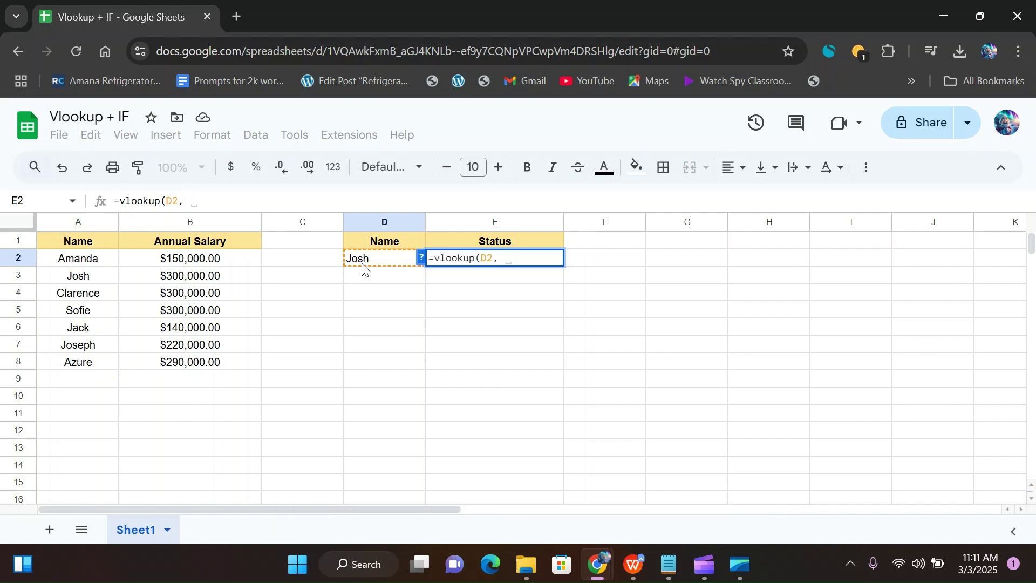
pyautogui.moveTo(60, 265); pyautogui.dragTo(189, 370)
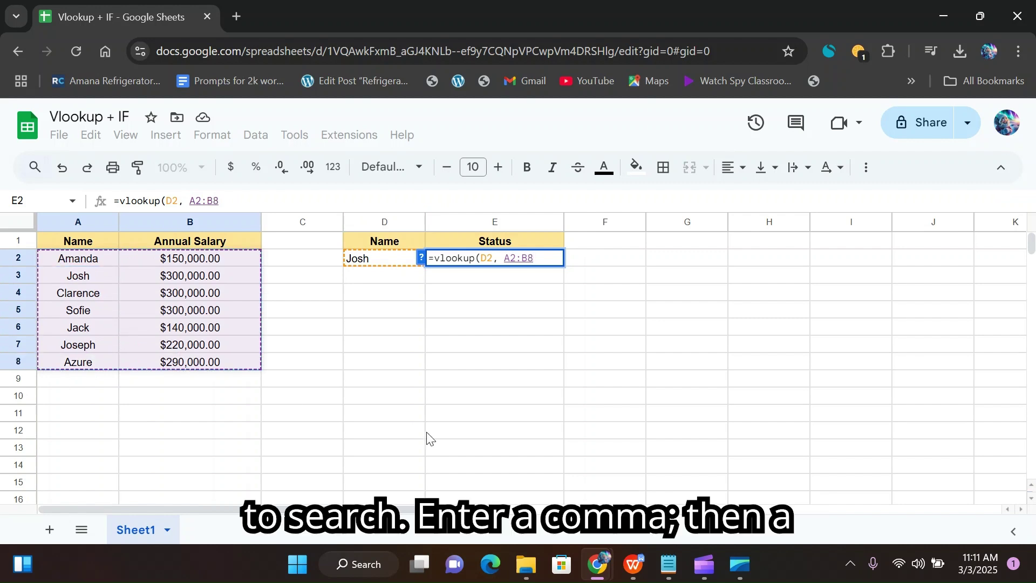
pyautogui.write(',')
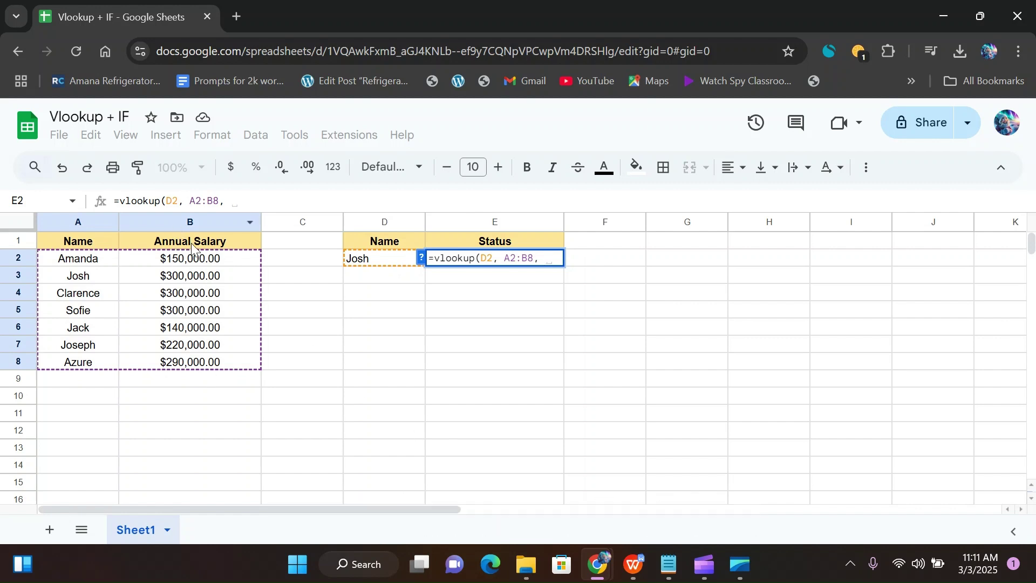
pyautogui.write('2')
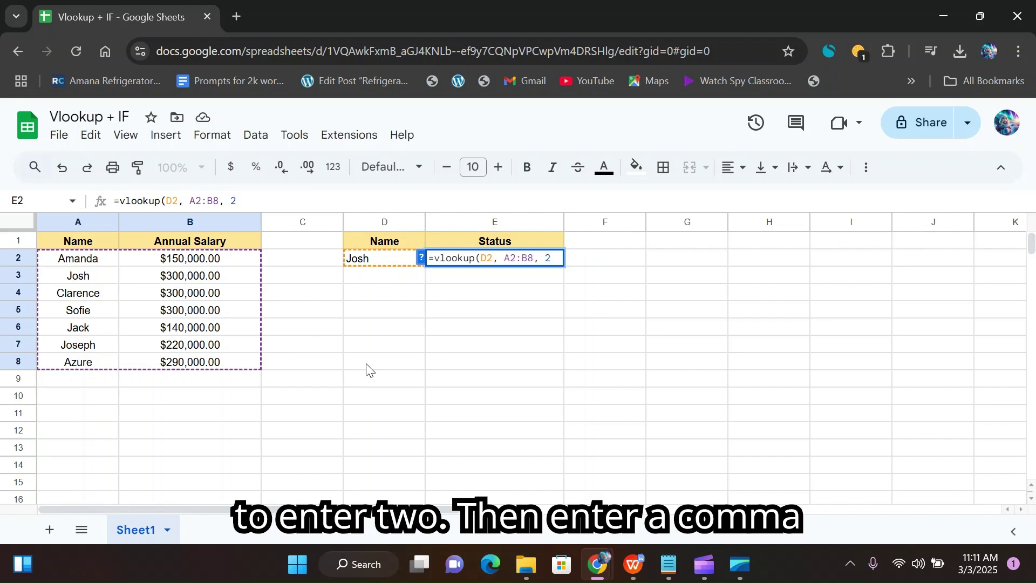
pyautogui.write(',')
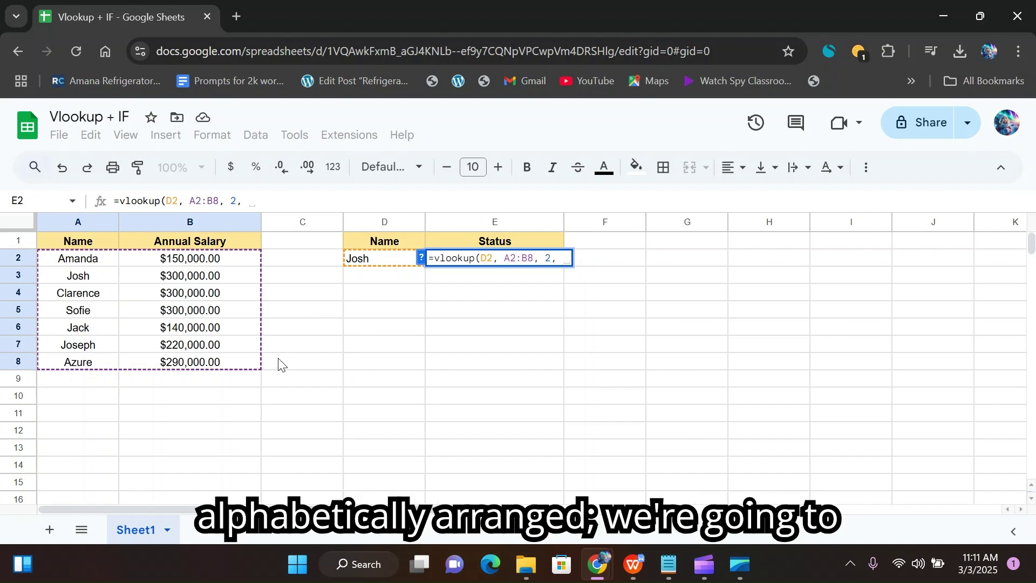
pyautogui.write('f')
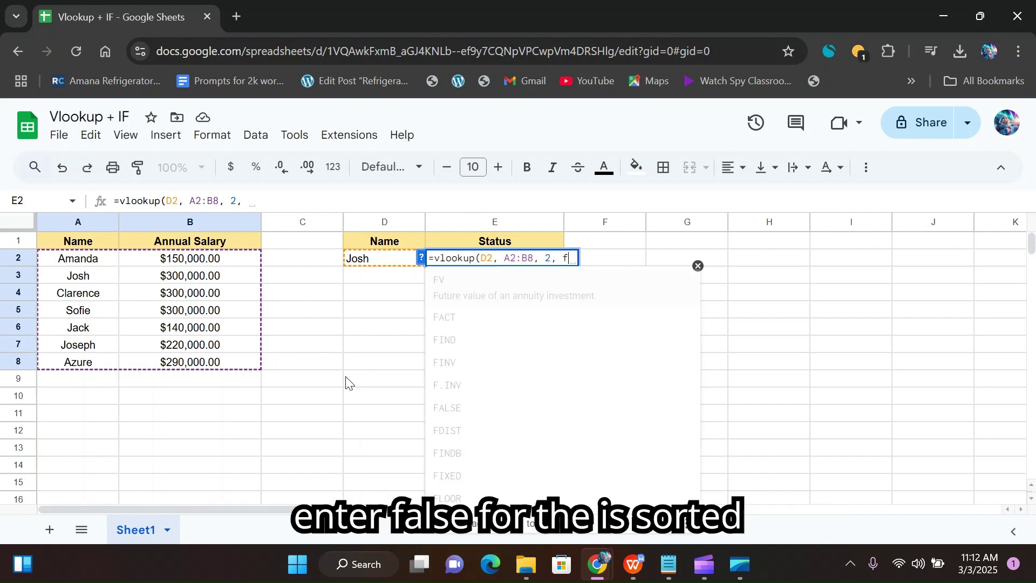
pyautogui.write('alse')
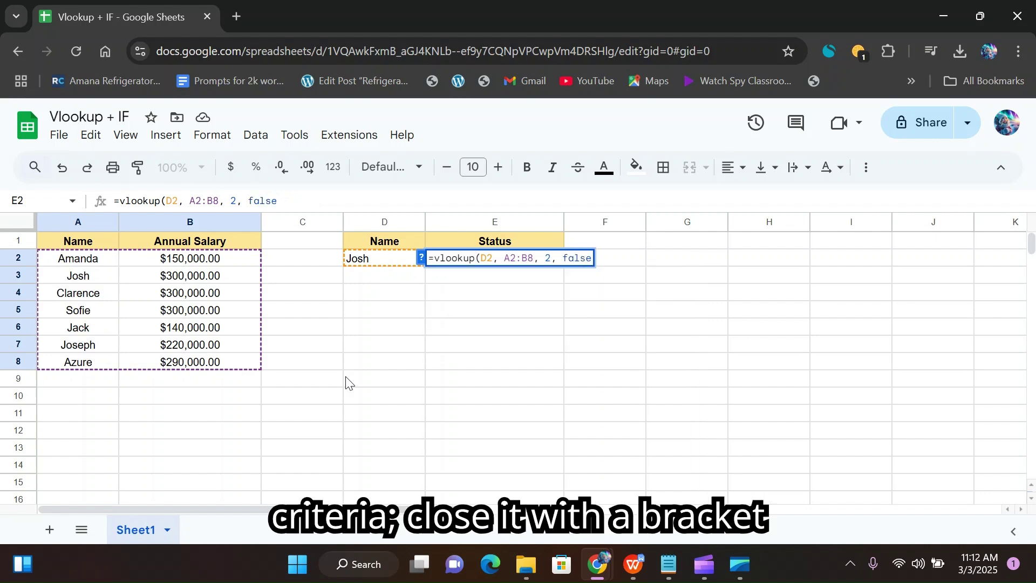
pyautogui.write(')')
pyautogui.press('Return')
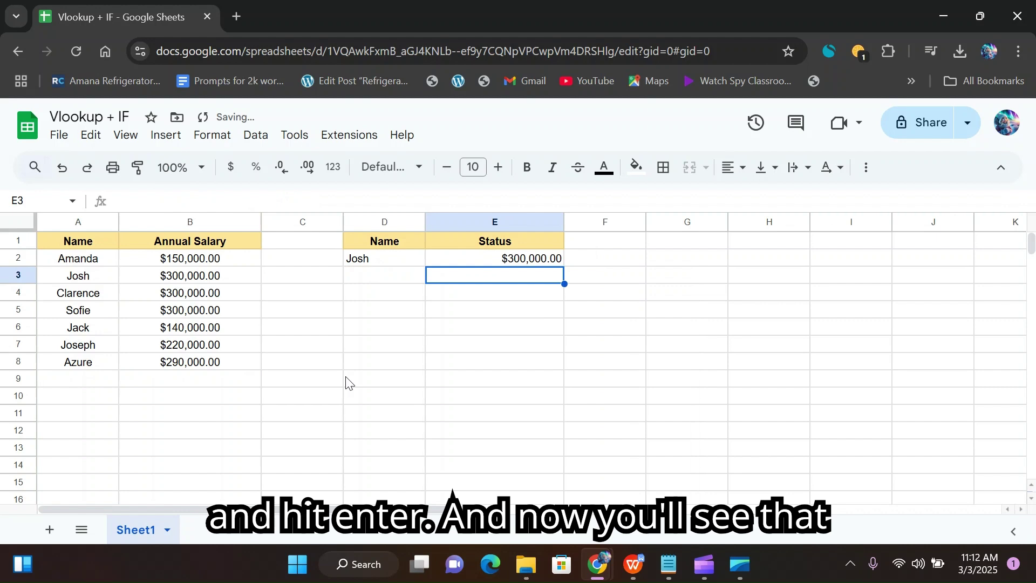
# Step: Compare the annual salary listed in B3 with the VLOOKUP result in E2 for the same person
pyautogui.click(150, 312)
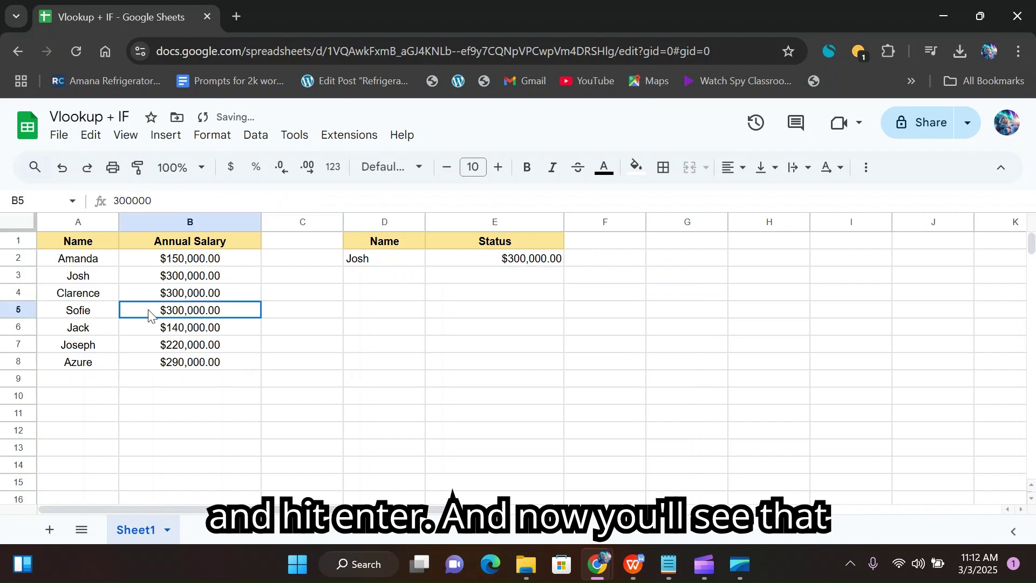
pyautogui.click(82, 278)
pyautogui.click(194, 277)
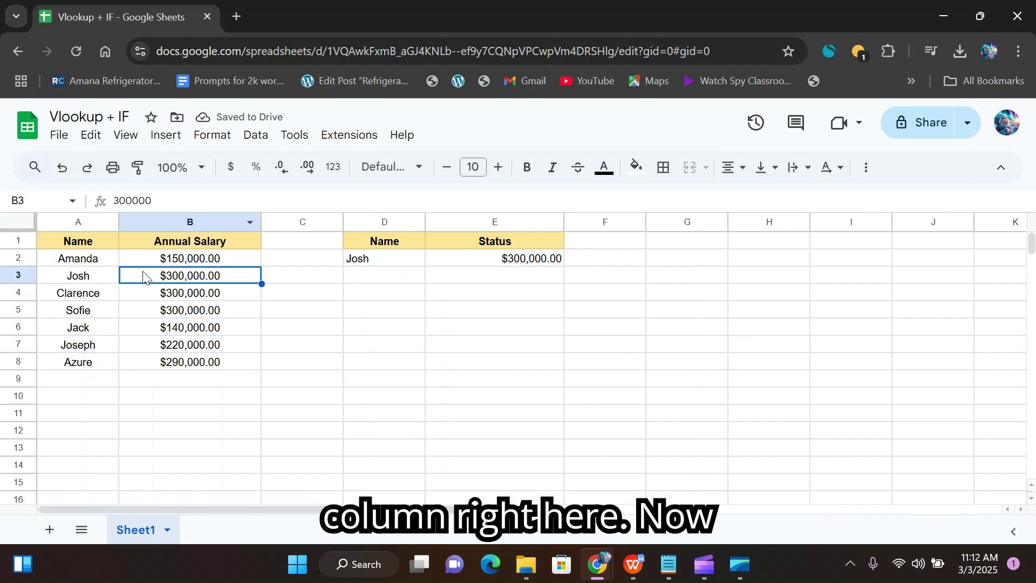
pyautogui.click(480, 275)
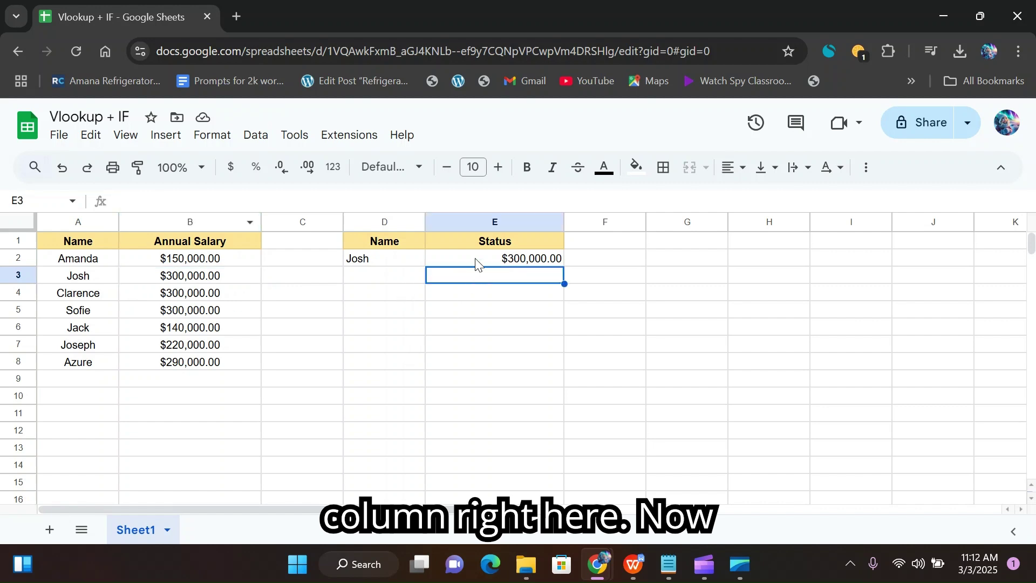
# Step: Insert IF and an opening bracket directly after the equals sign, before the VLOOKUP, in E2's formula
pyautogui.click(468, 265)
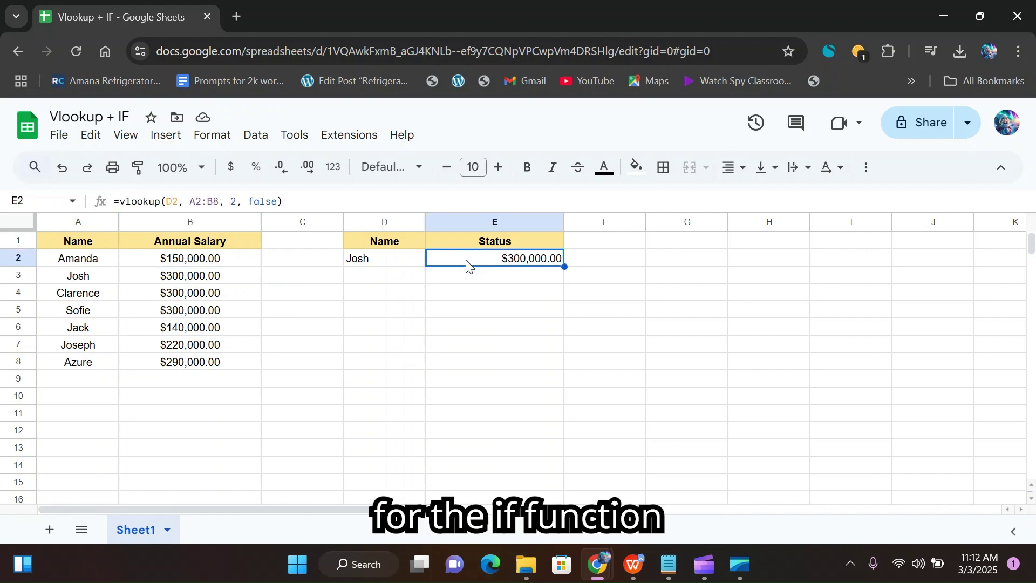
pyautogui.doubleClick(467, 264)
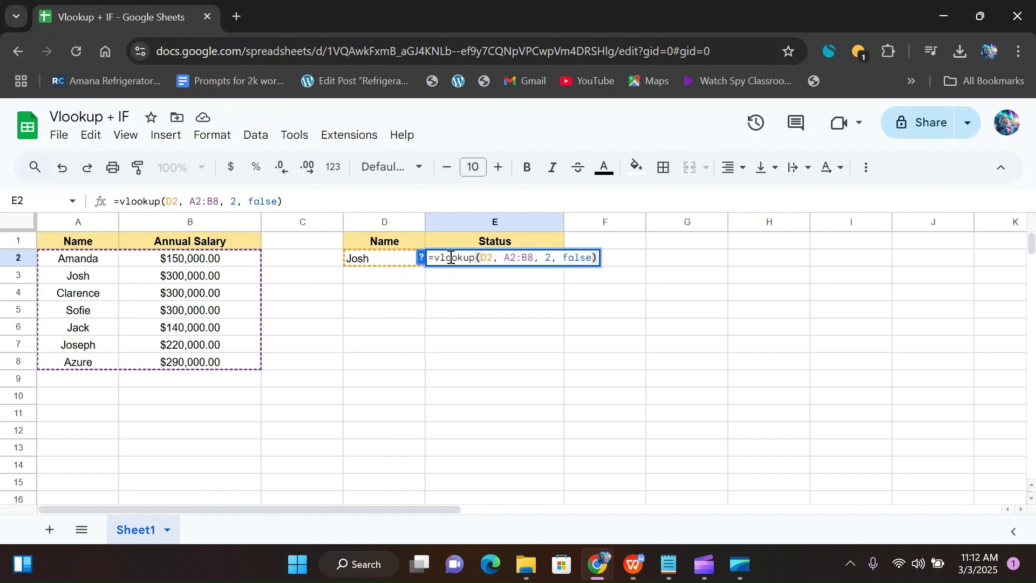
pyautogui.click(433, 258)
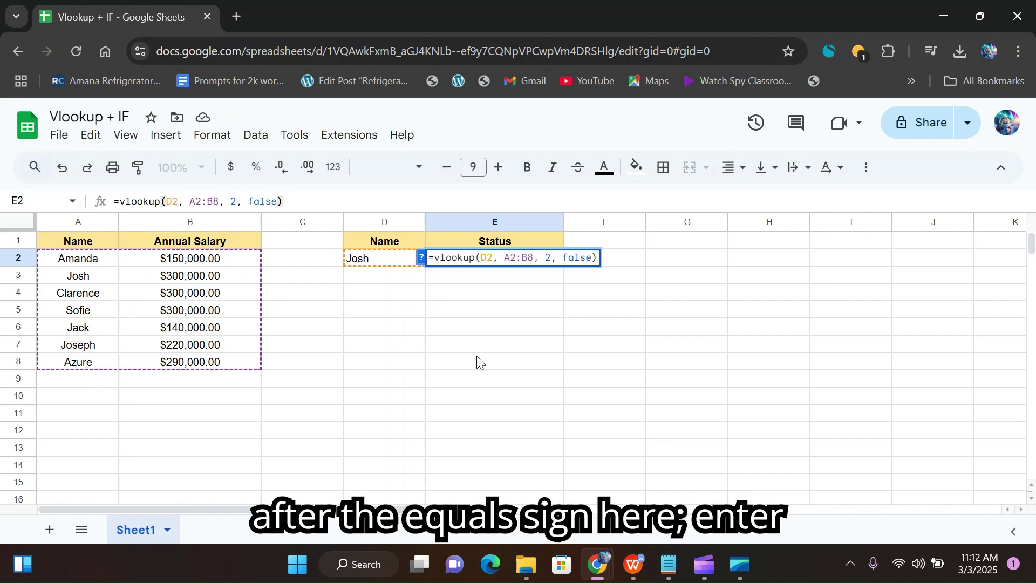
pyautogui.write('IF')
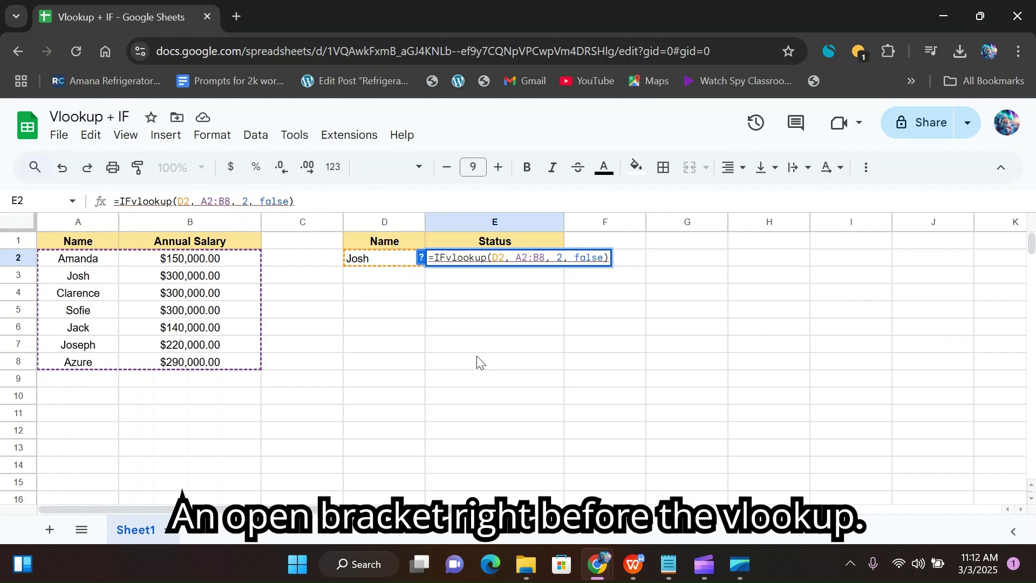
pyautogui.write('(')
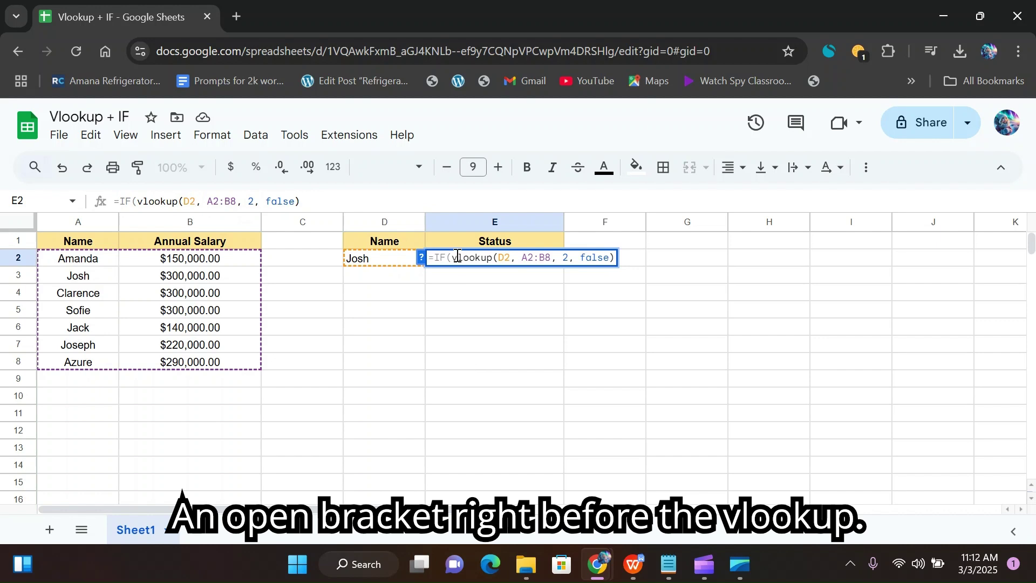
# Step: Add the logical test > 150000 and a comma after the VLOOKUP's closing bracket in E2's formula
pyautogui.click(614, 257)
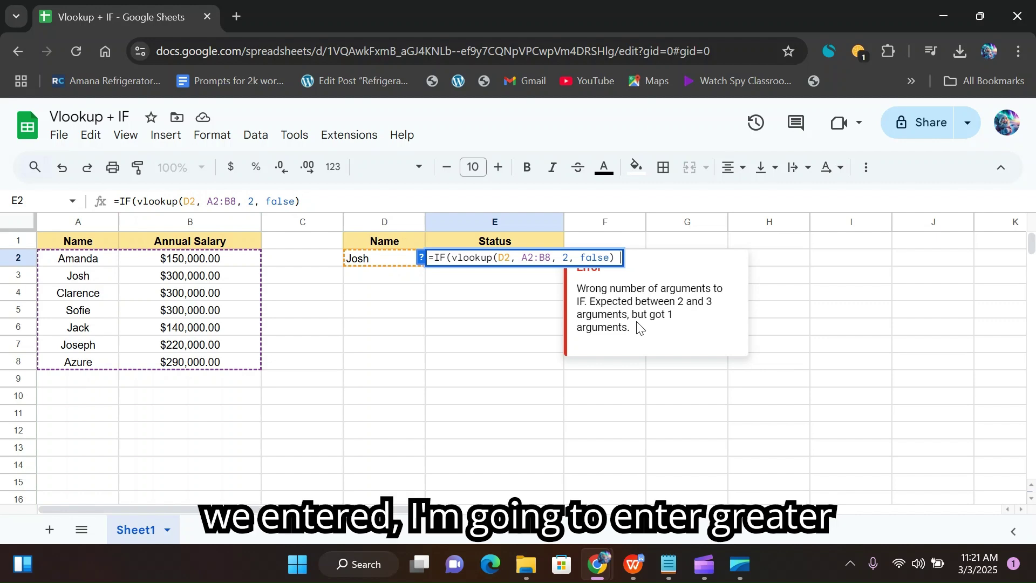
pyautogui.write('> 150000')
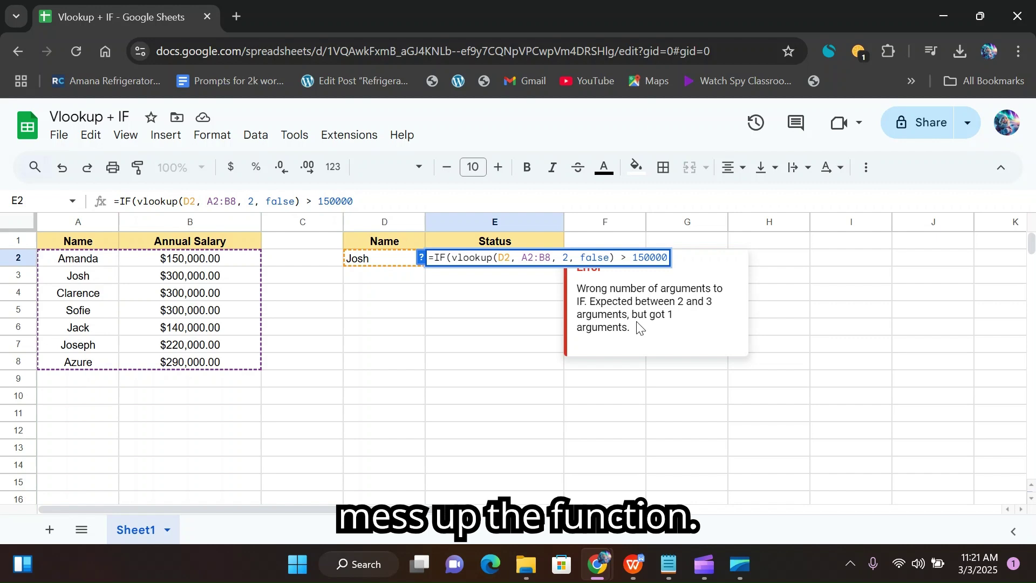
pyautogui.write(', ')
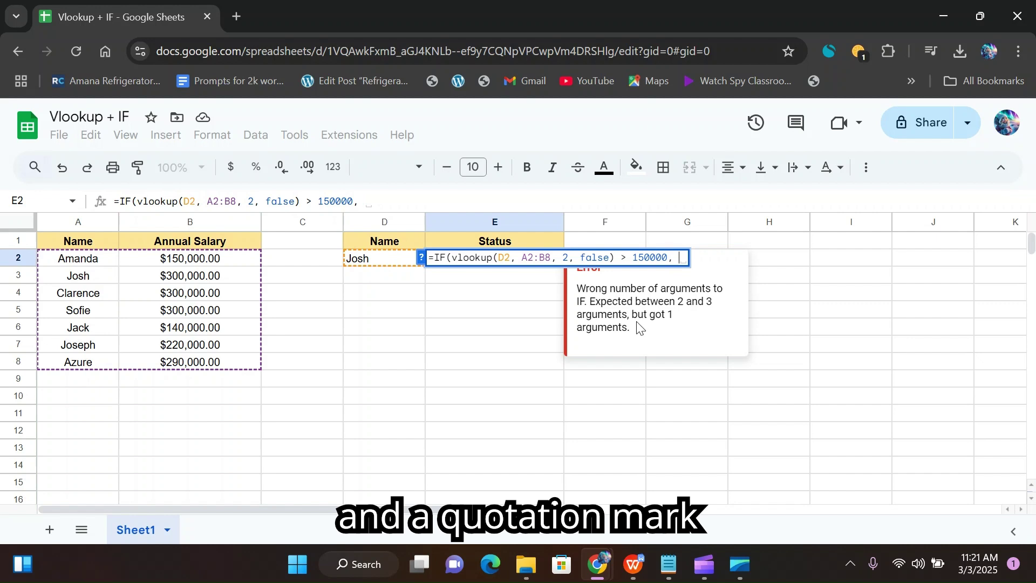
# Step: Enter "Above Average" in quotation marks, followed by a comma, as the IF function's value when true
pyautogui.write('"')
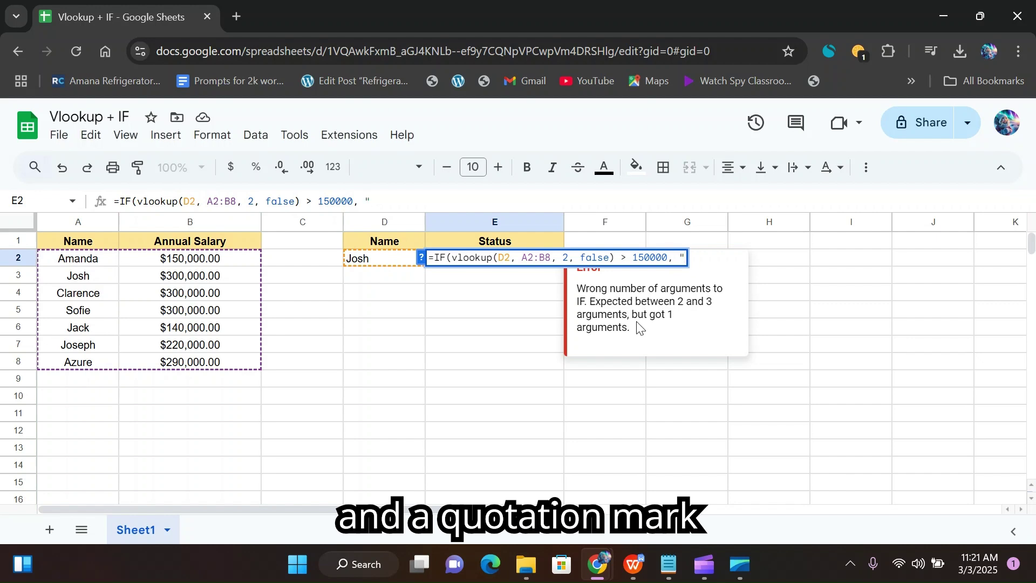
pyautogui.write('Abo')
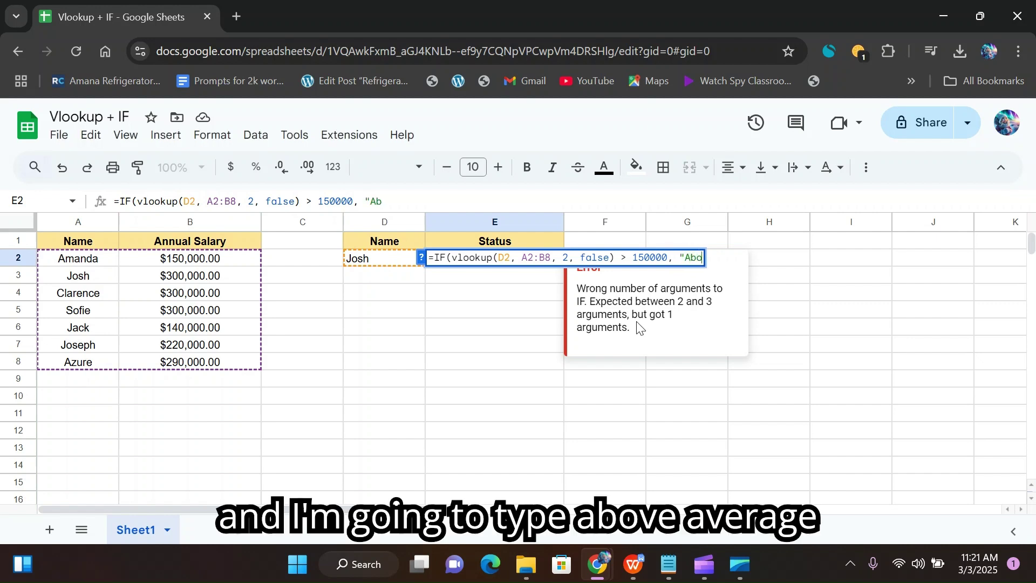
pyautogui.write('ve A')
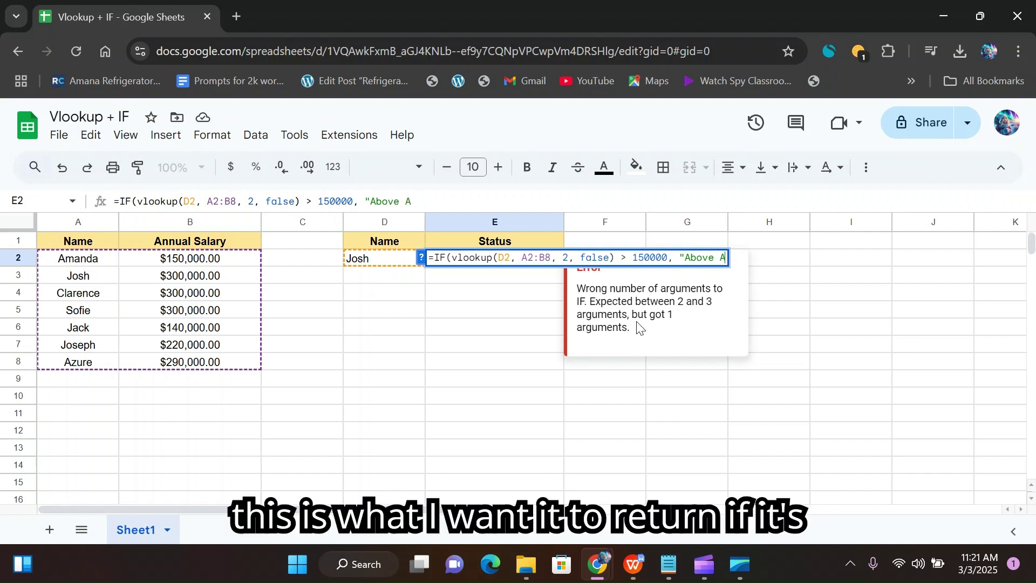
pyautogui.write('verage')
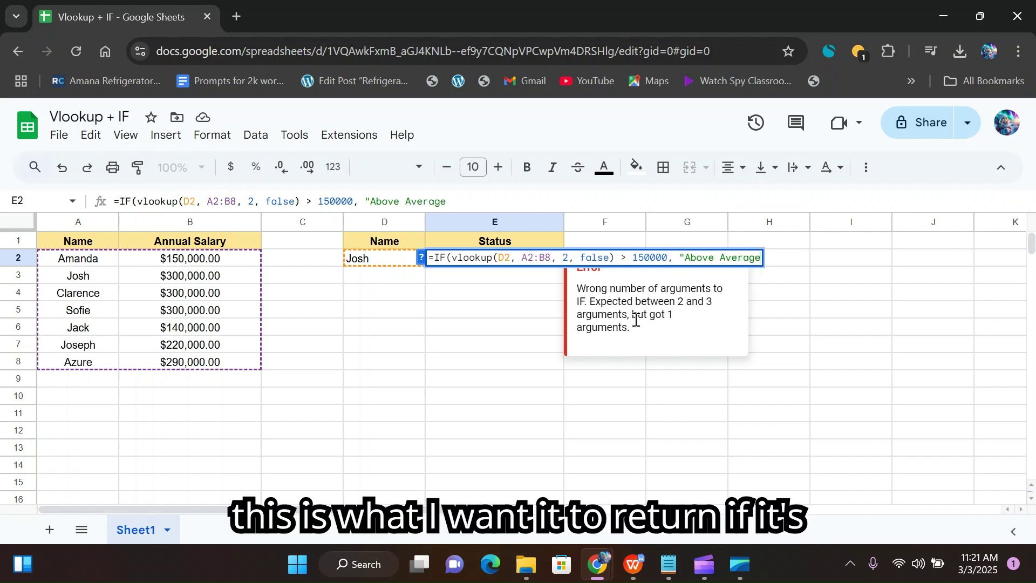
pyautogui.write('",')
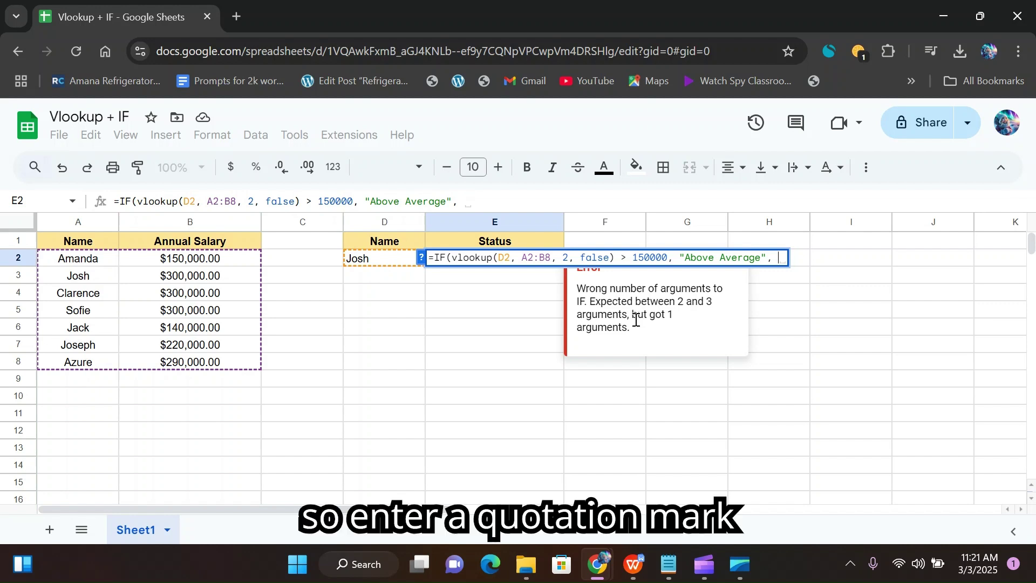
# Step: Add "Below Average" as the value when false, close the IF function's bracket and commit the formula in E2
pyautogui.write('"')
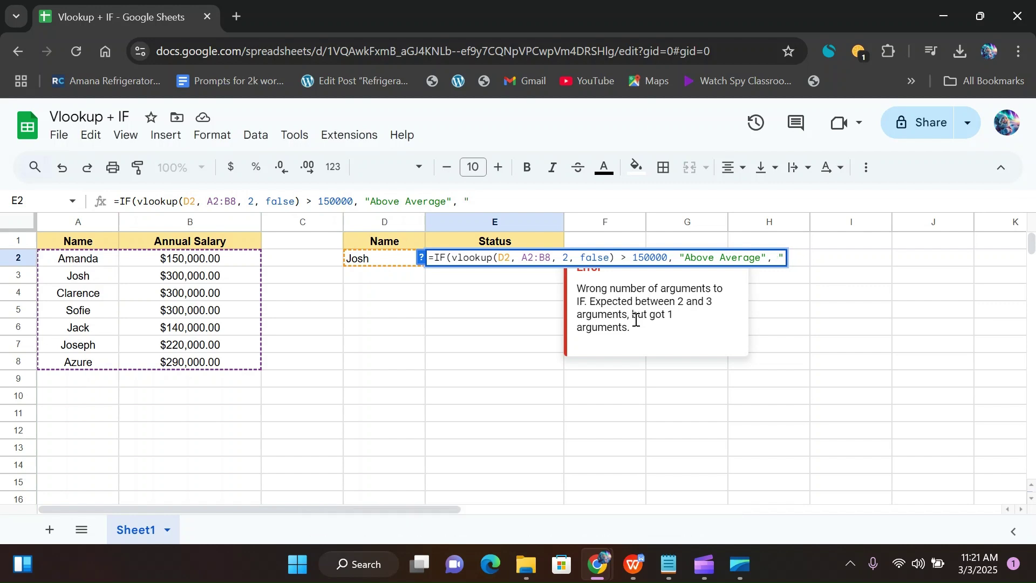
pyautogui.write('Below ')
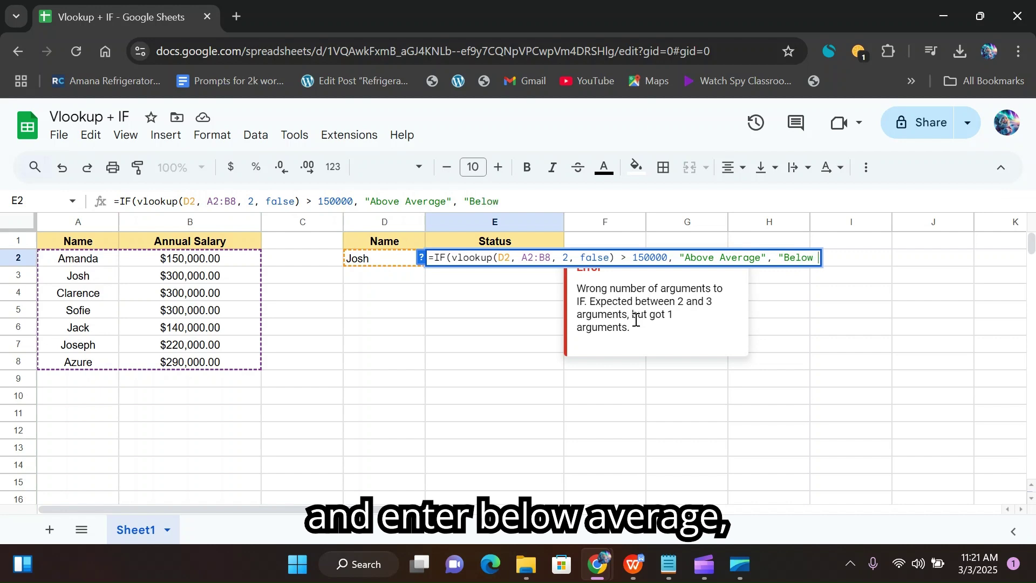
pyautogui.write('Average')
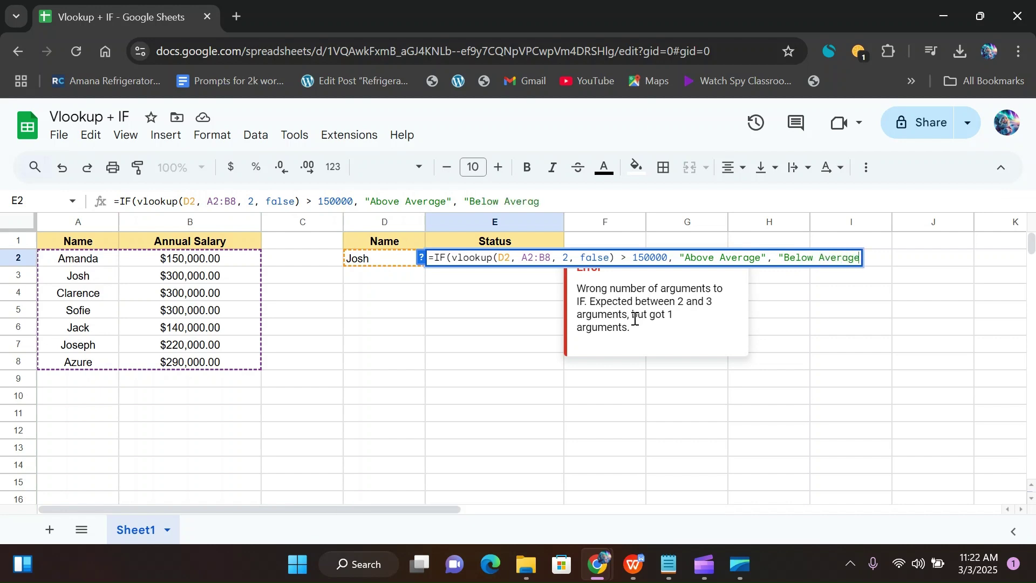
pyautogui.write('"')
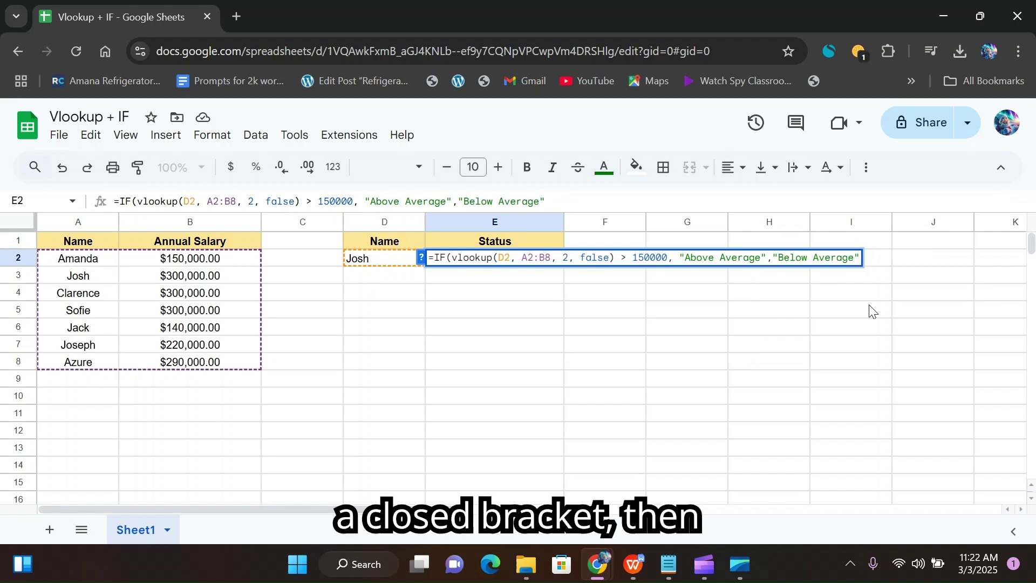
pyautogui.write(')')
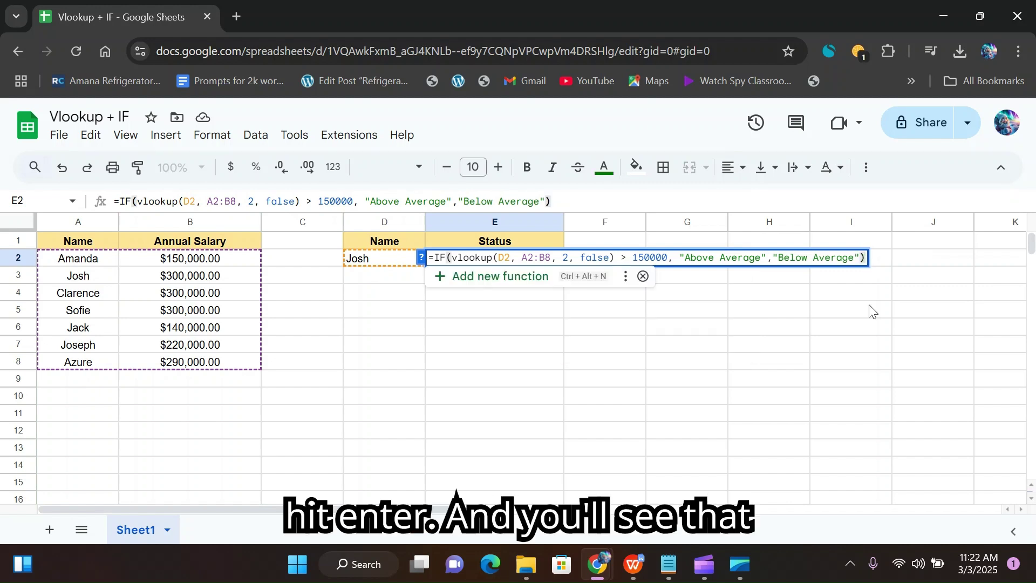
pyautogui.press('Return')
# Step: Check the status returned in E2 against the name in A3 and its annual salary in B3
pyautogui.click(488, 311)
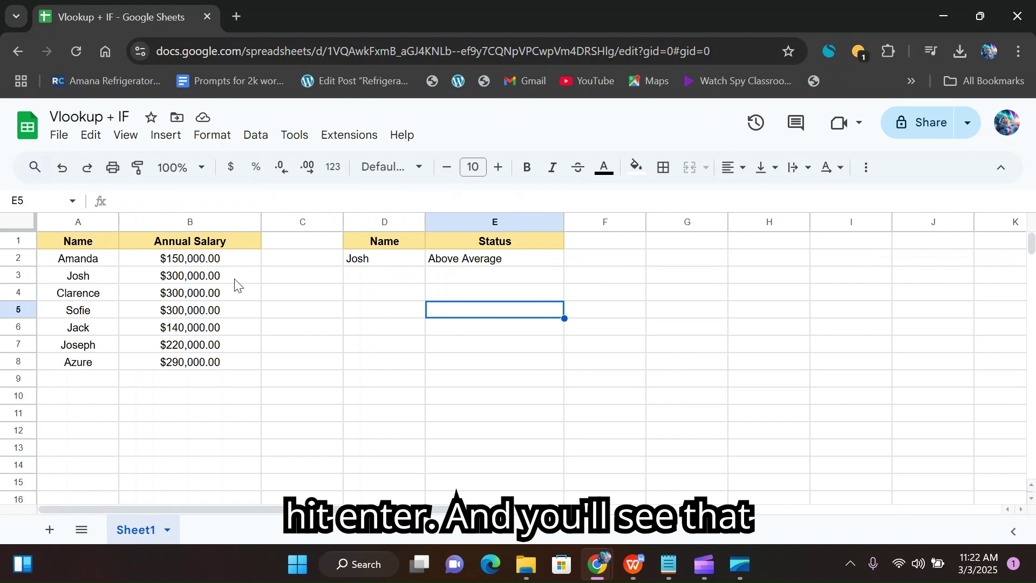
pyautogui.click(107, 280)
pyautogui.click(138, 281)
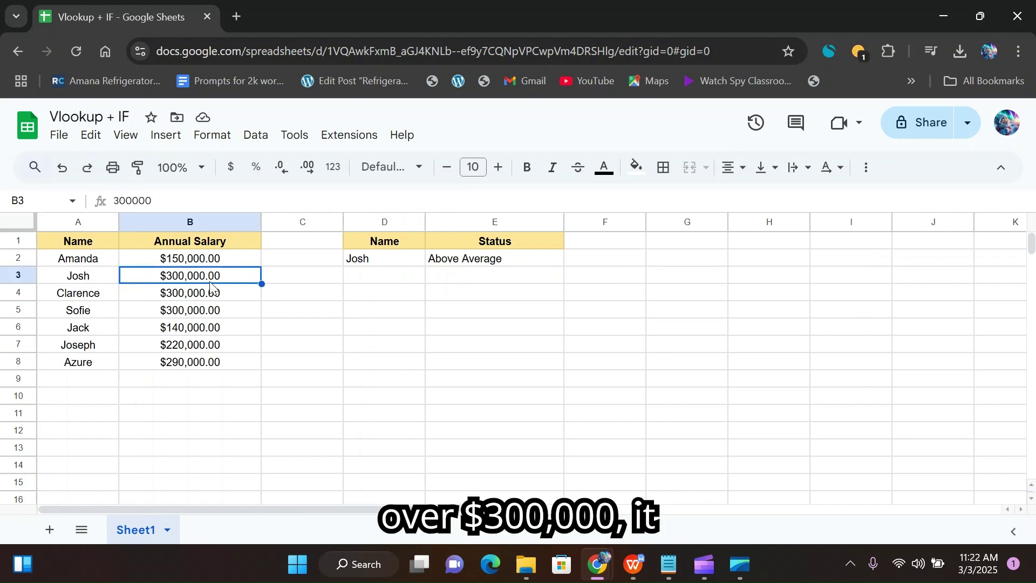
pyautogui.click(450, 264)
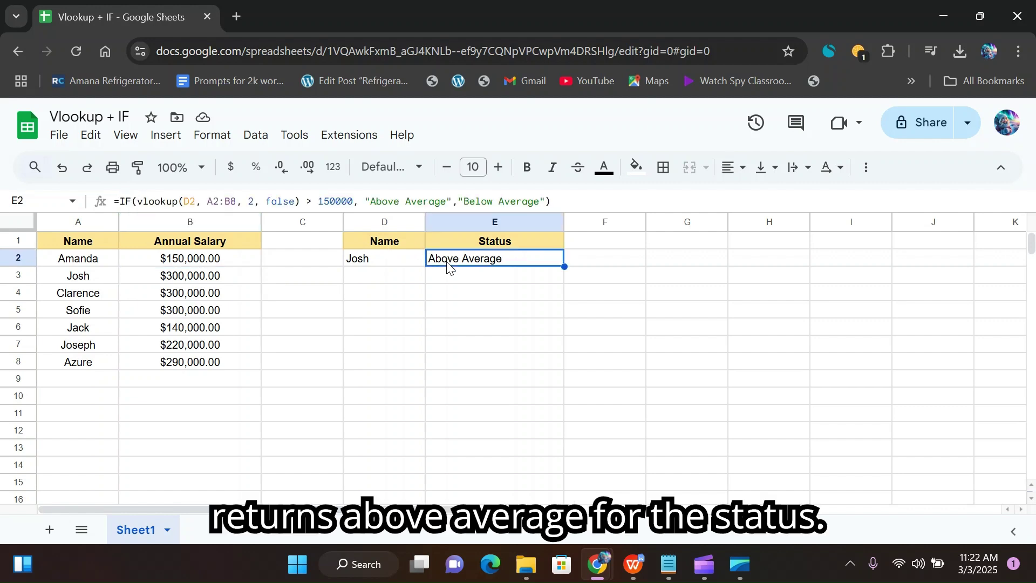
pyautogui.click(488, 280)
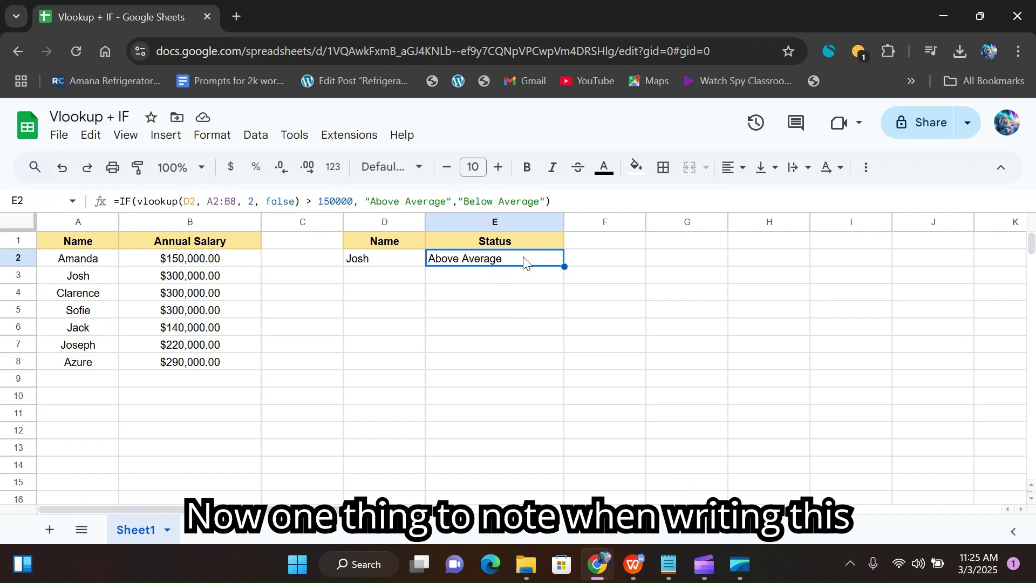
# Step: Review the opening and closing quotation marks around the Above Average and Below Average texts in E2's formula
pyautogui.doubleClick(525, 261)
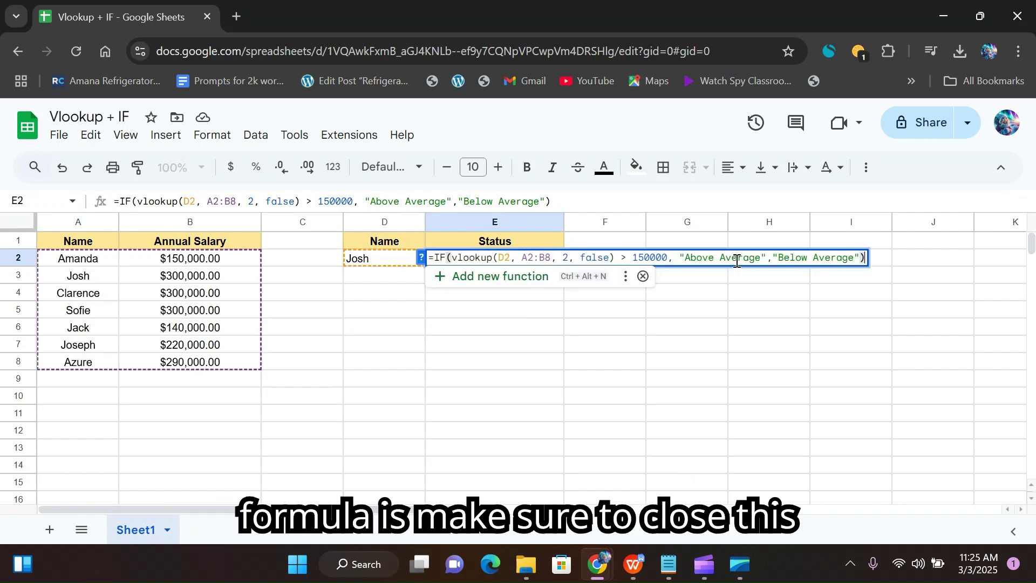
pyautogui.moveTo(684, 258); pyautogui.dragTo(723, 263)
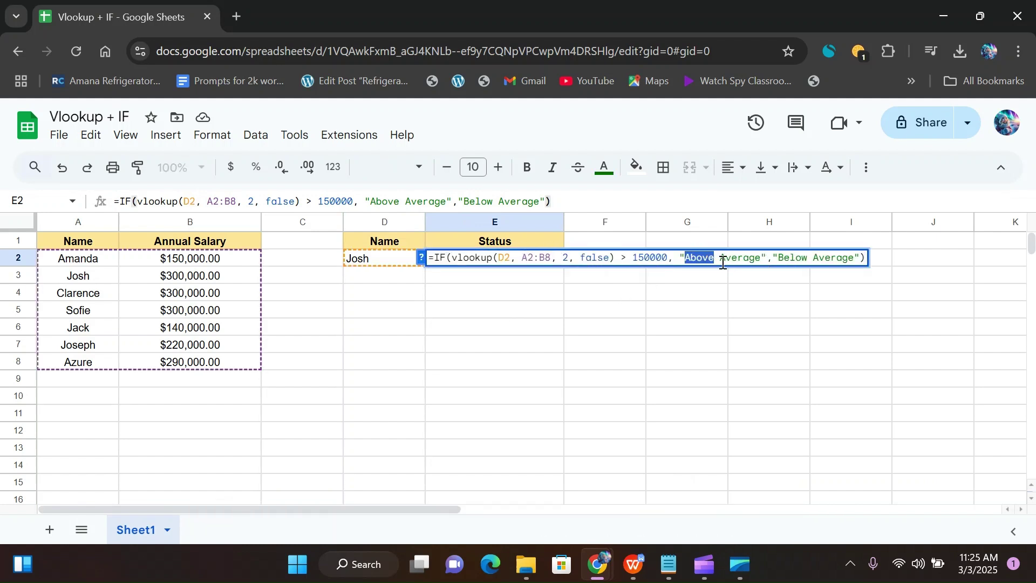
pyautogui.click(768, 258)
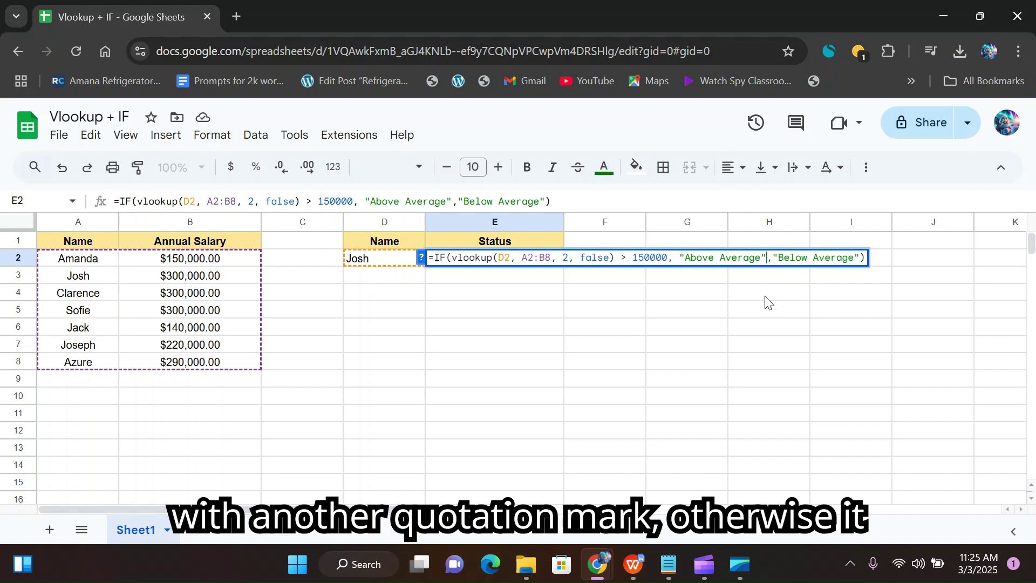
pyautogui.click(778, 258)
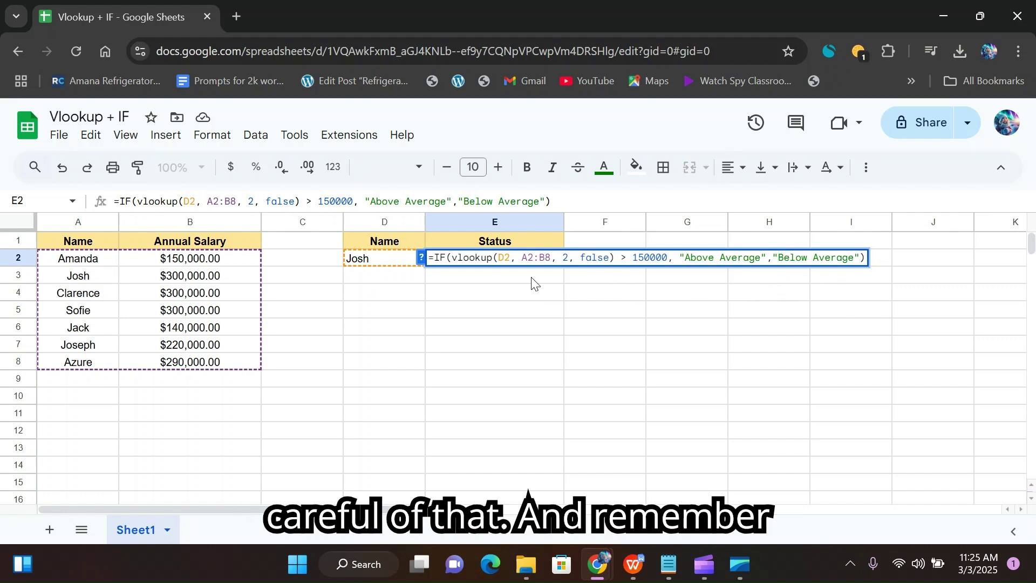
pyautogui.press('Return')
# Step: Examine the D2 cell reference used as the VLOOKUP search key in E2's formula
pyautogui.click(447, 262)
pyautogui.doubleClick(447, 262)
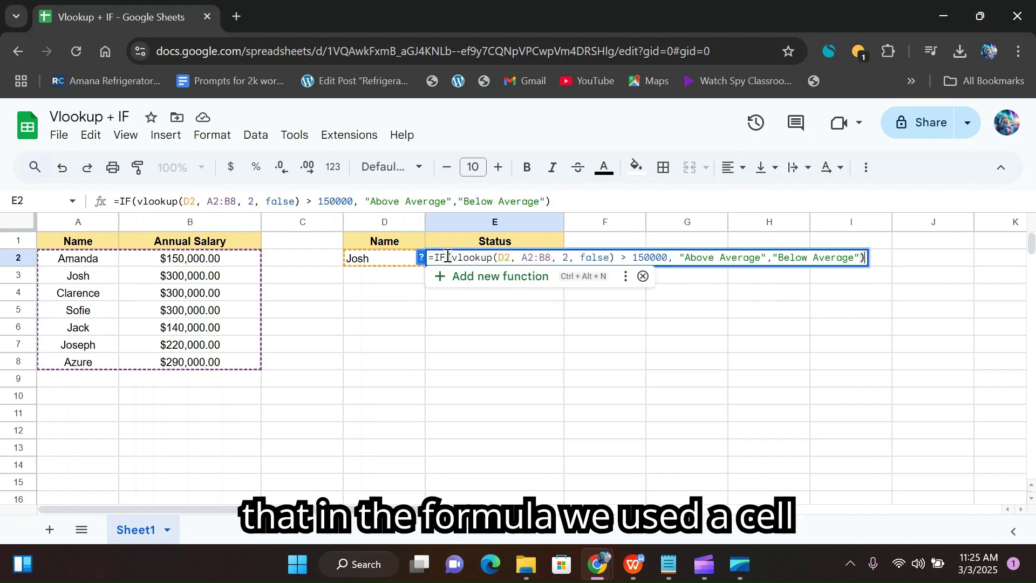
pyautogui.click(481, 258)
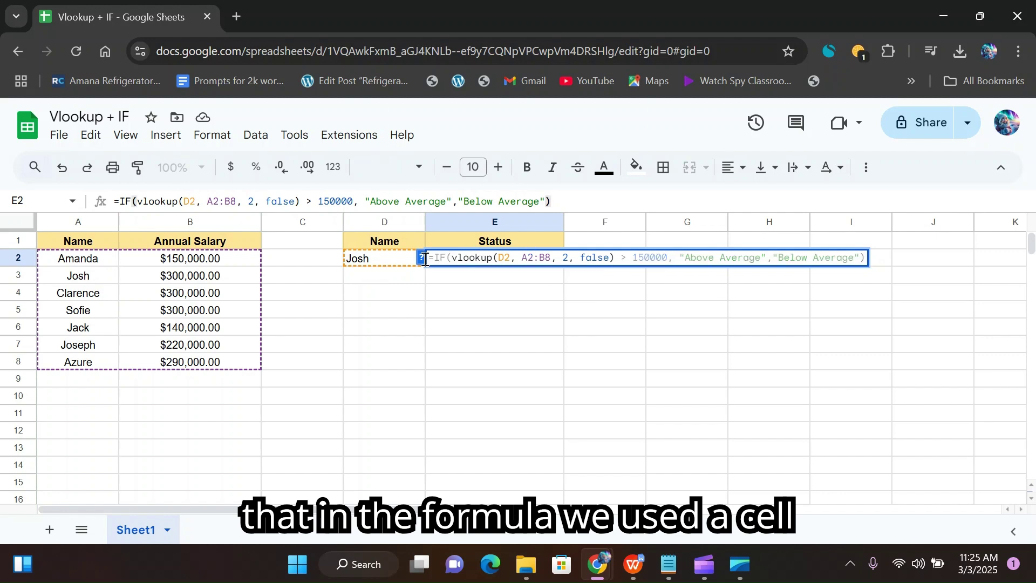
pyautogui.click(508, 258)
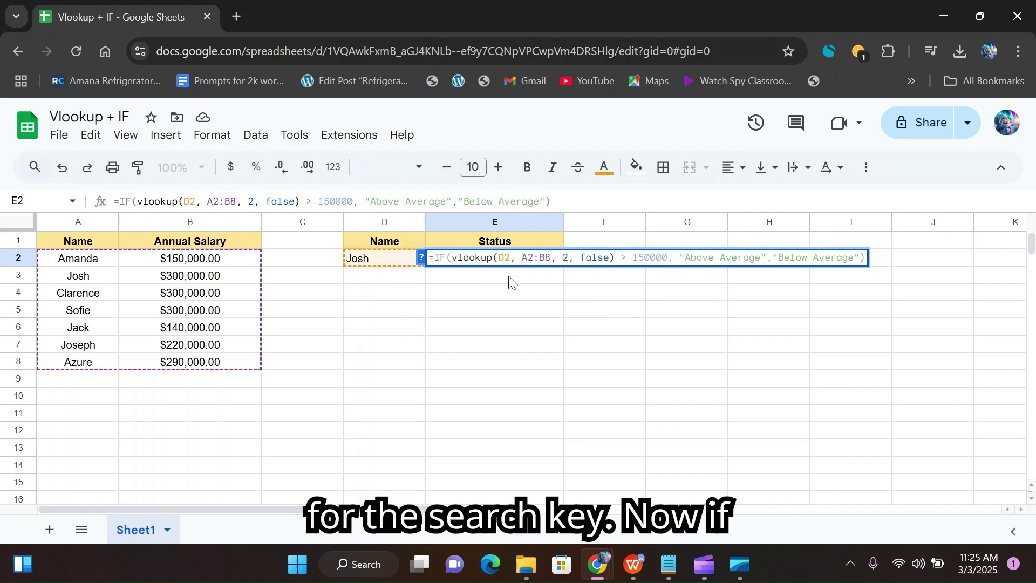
# Step: Leave E2's formula and replace the search name in D2 with the name listed in A6
pyautogui.click(387, 285)
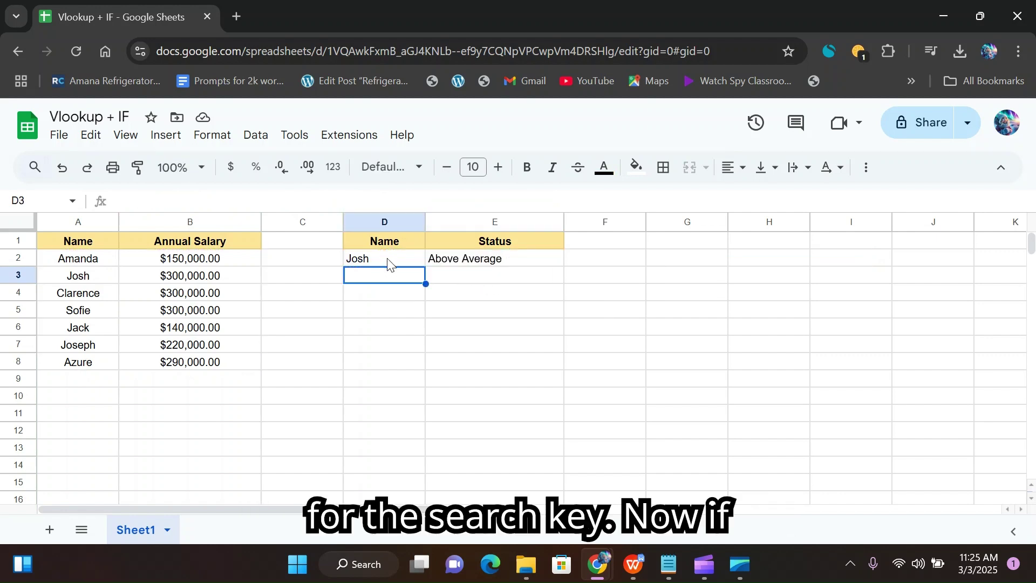
pyautogui.doubleClick(388, 259)
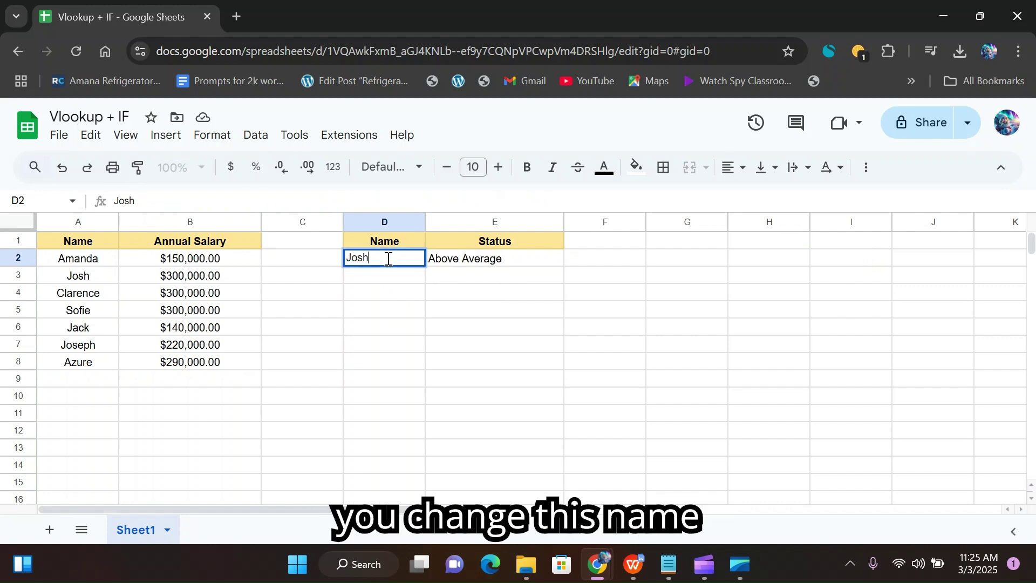
pyautogui.press('BackSpace')
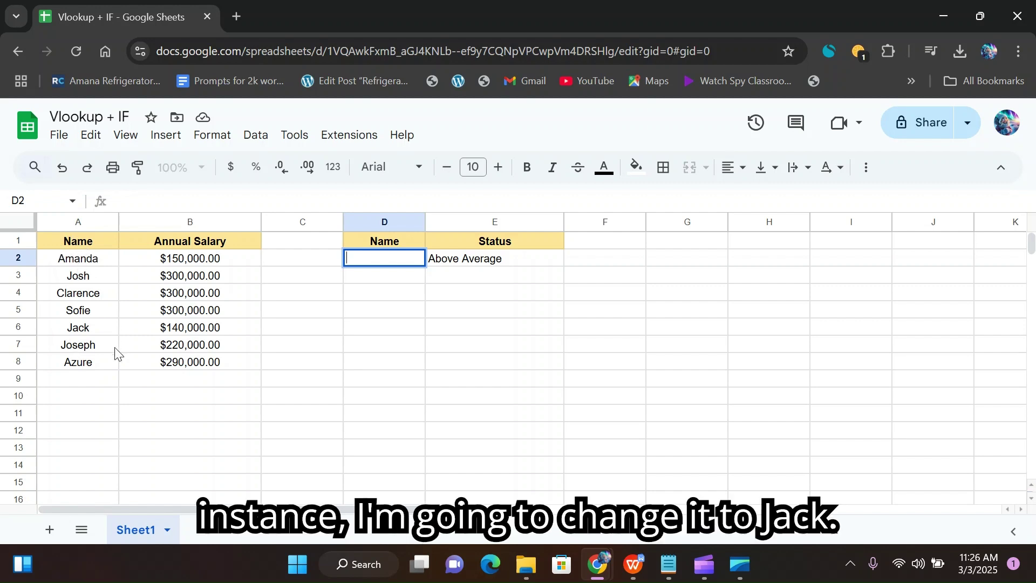
pyautogui.write('Jack')
pyautogui.press('Return')
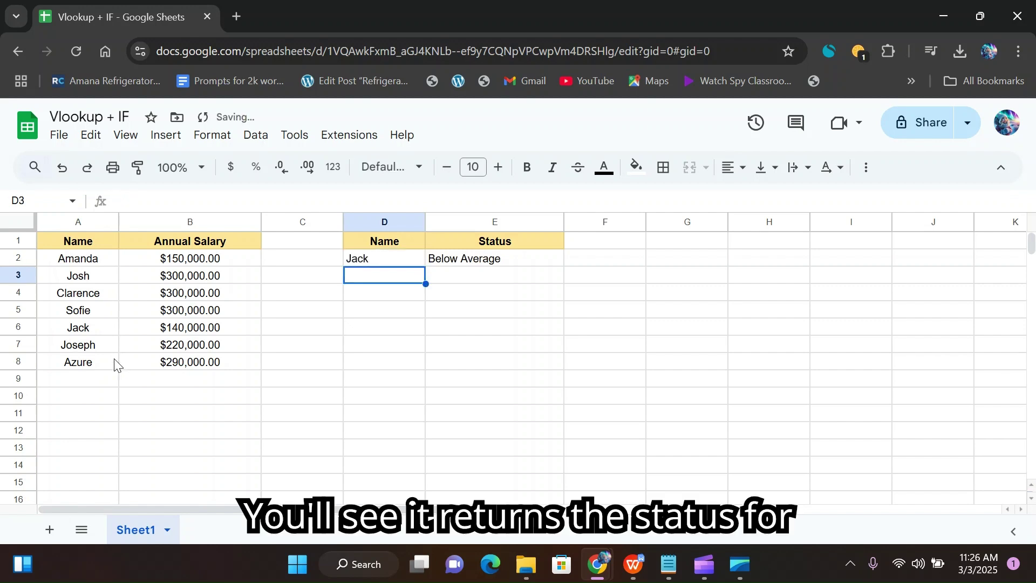
# Step: Check the status returned in E2 against the name in A6 and its annual salary in B6
pyautogui.click(78, 327)
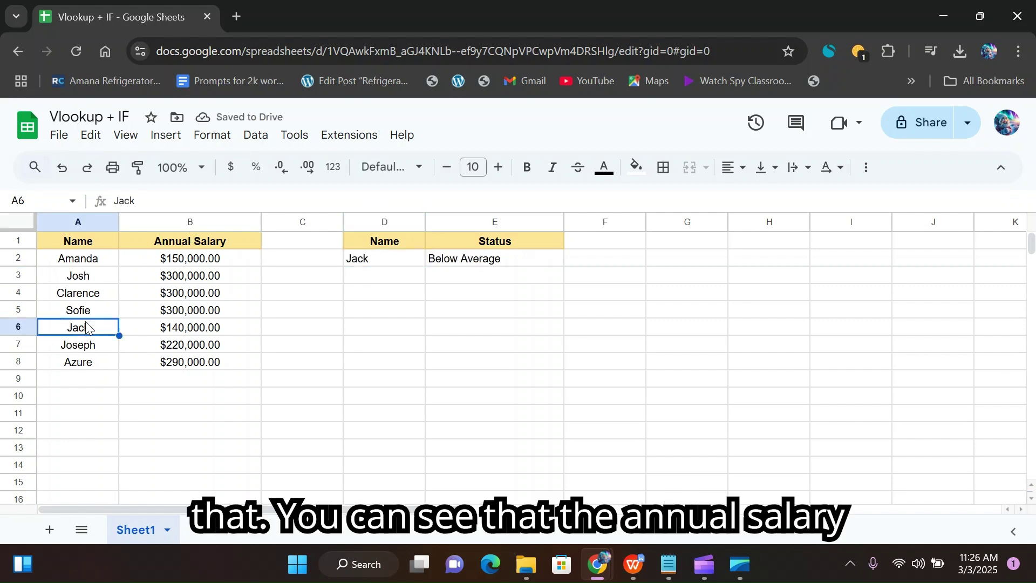
pyautogui.click(159, 330)
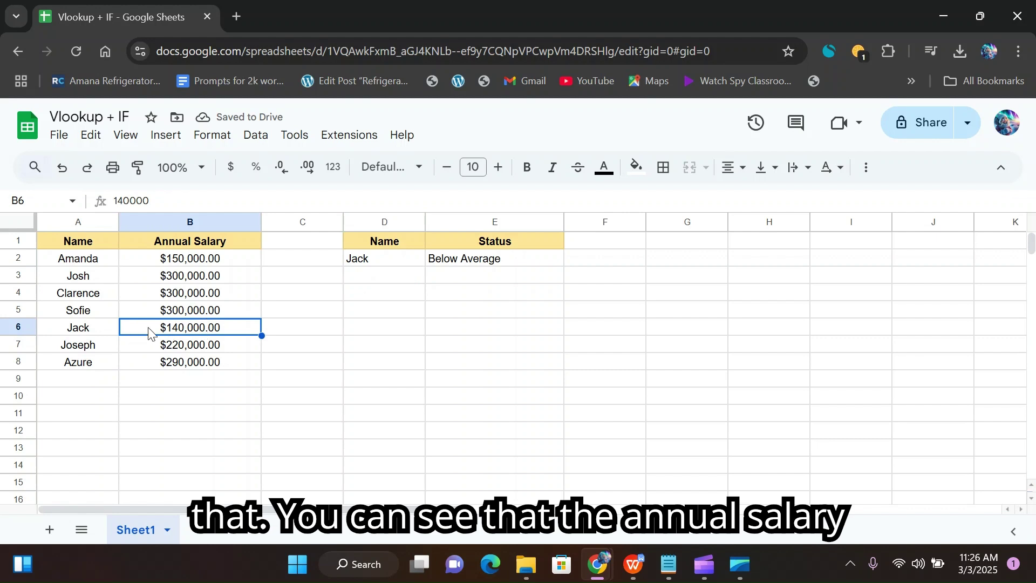
pyautogui.click(469, 267)
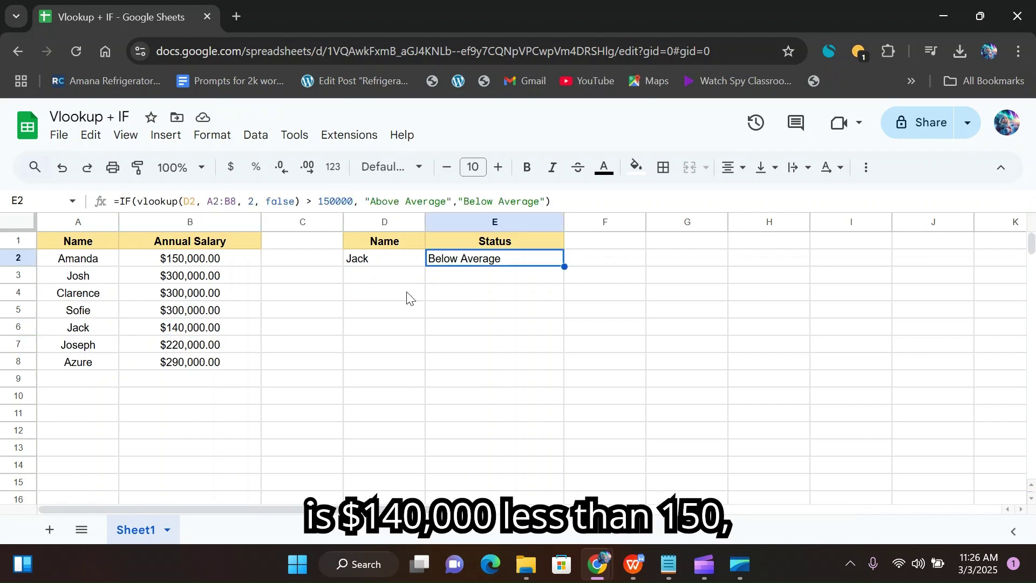
pyautogui.click(468, 277)
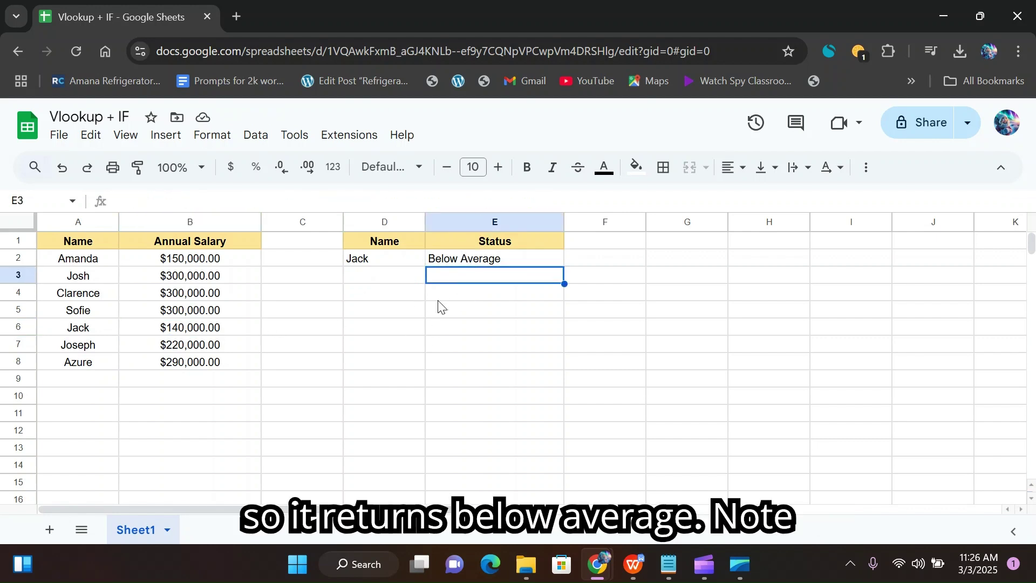
# Step: Examine the order of the Name and Annual Salary columns with regard to VLOOKUP's search key column and lookup direction
pyautogui.click(78, 260)
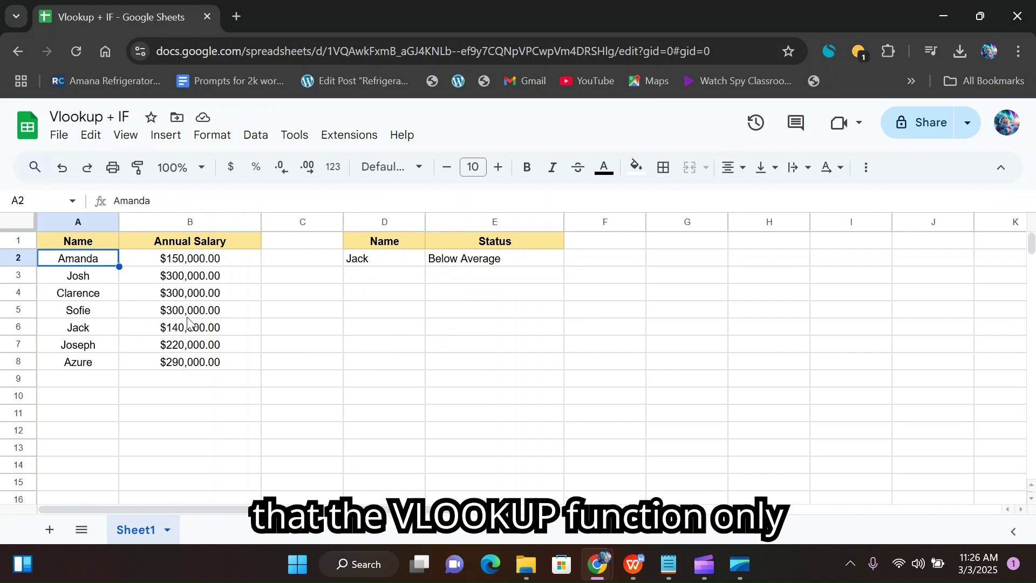
pyautogui.click(82, 294)
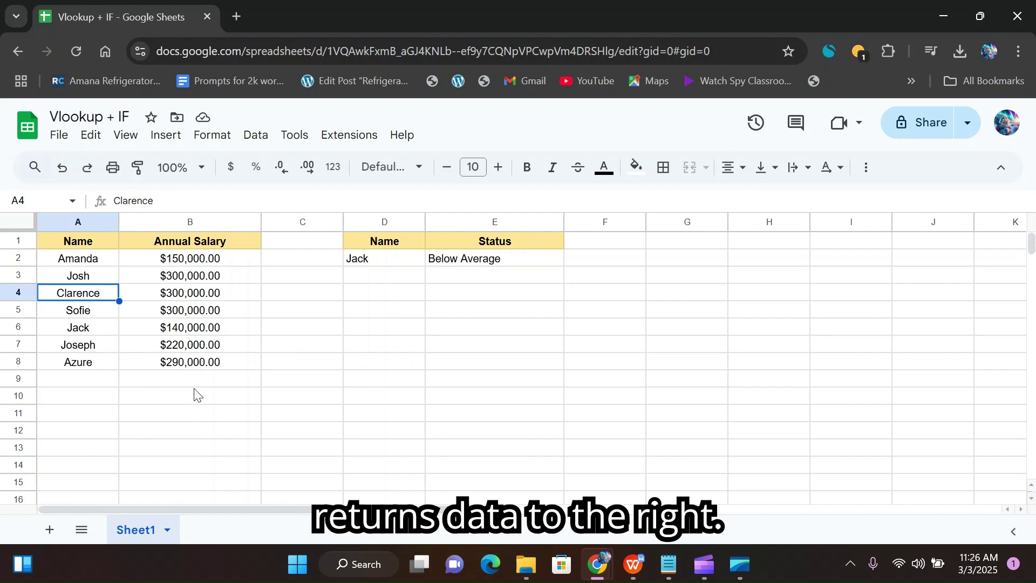
pyautogui.click(161, 261)
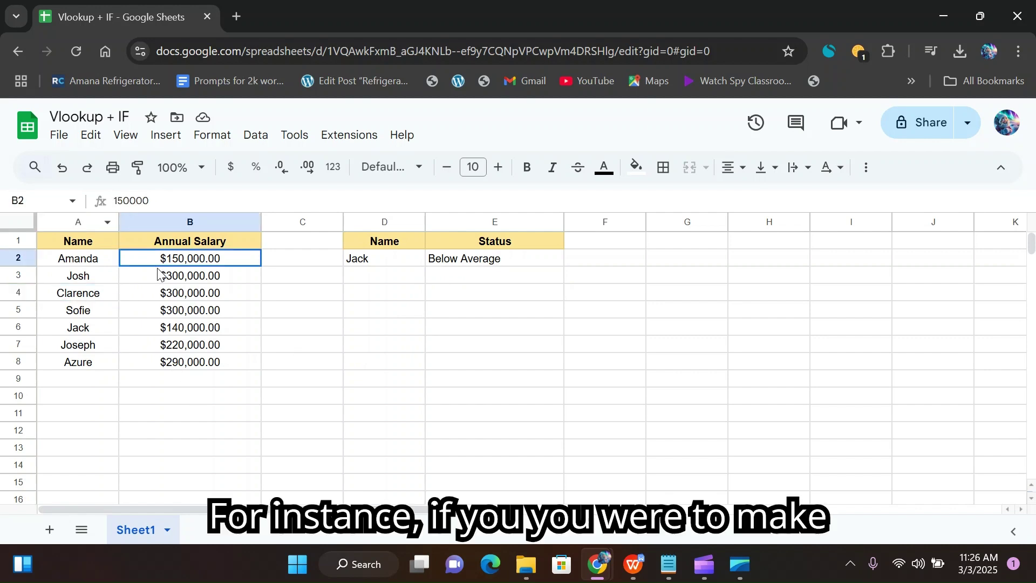
pyautogui.click(171, 244)
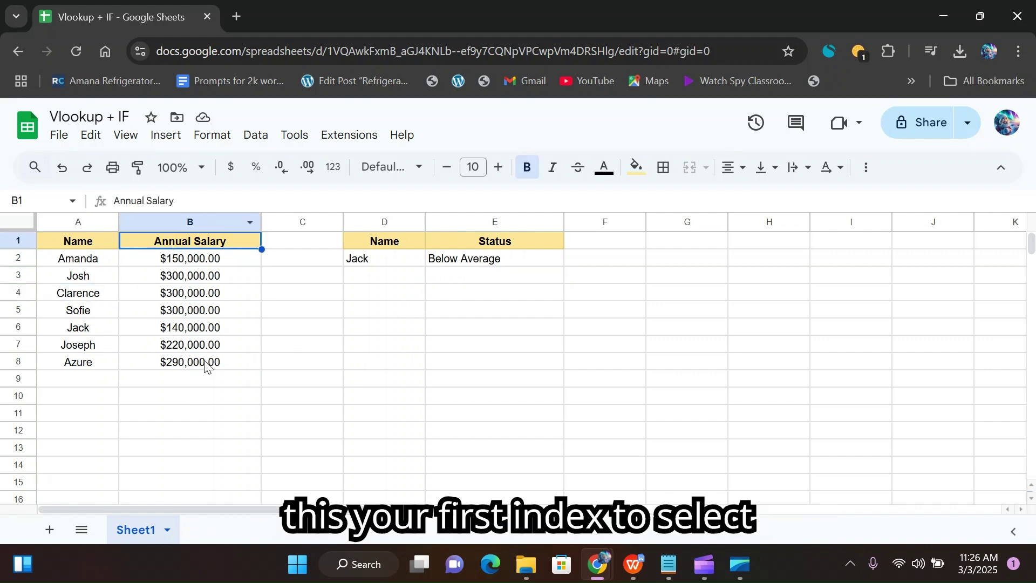
pyautogui.click(202, 264)
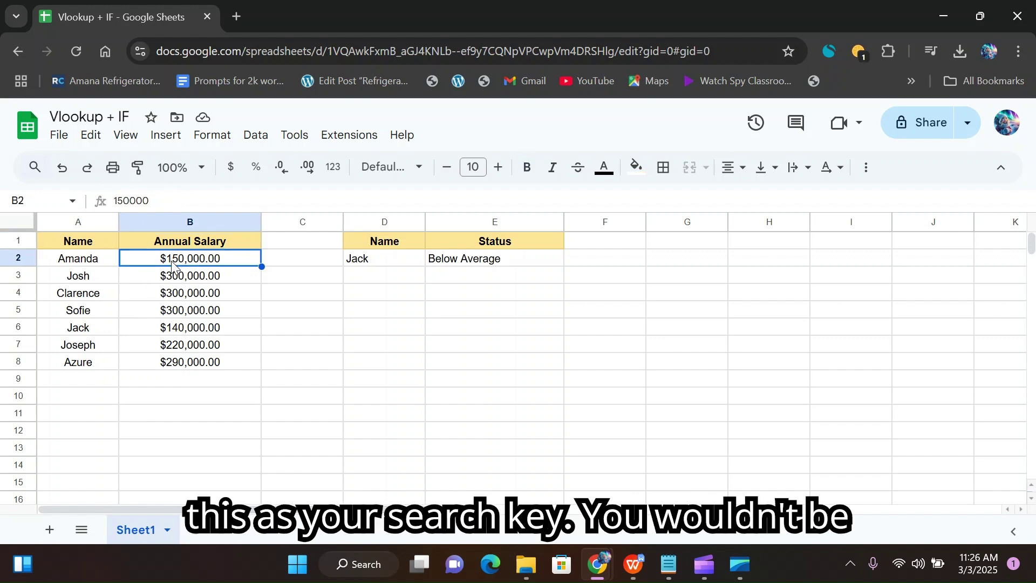
pyautogui.click(84, 261)
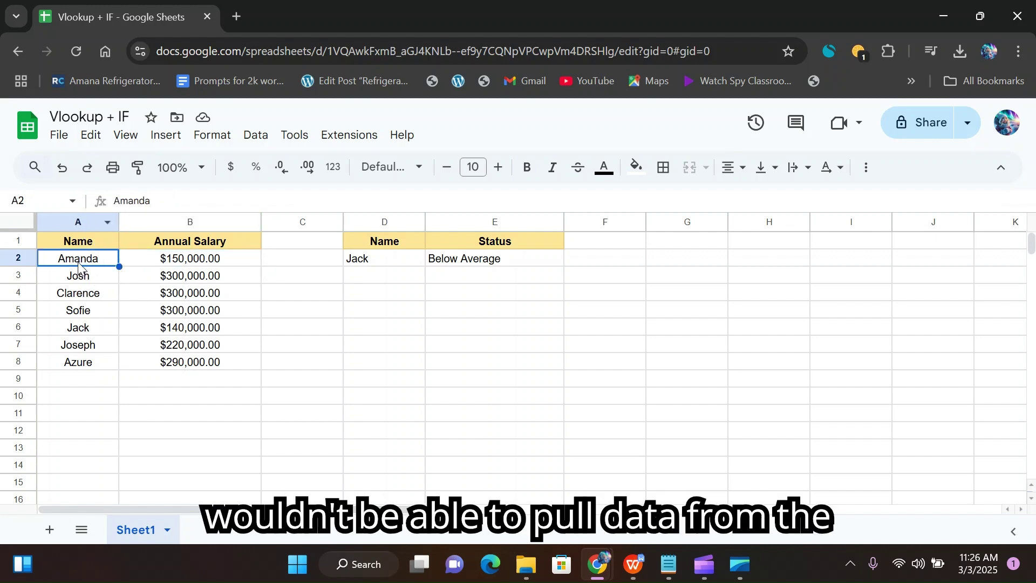
pyautogui.click(189, 265)
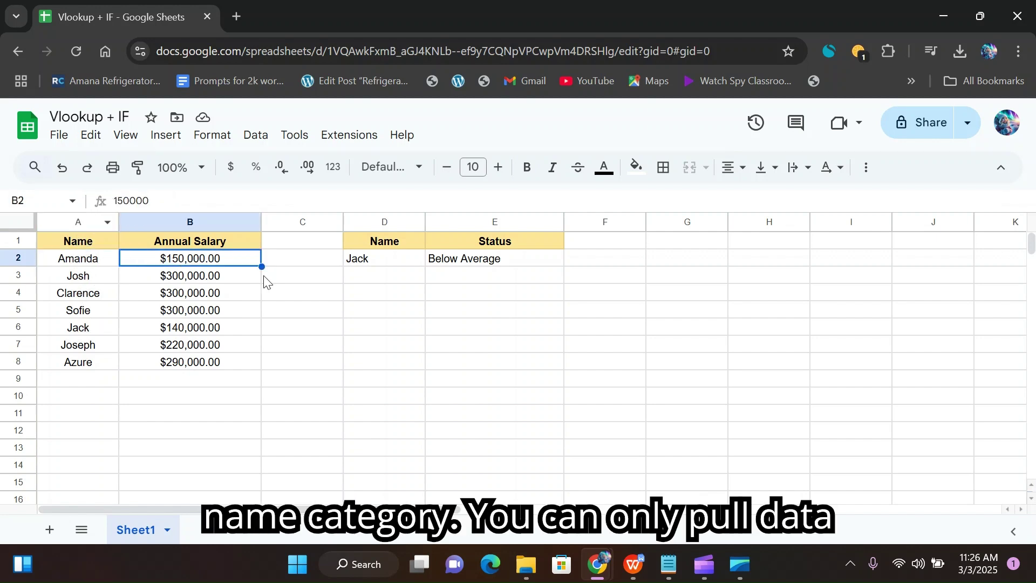
pyautogui.click(306, 262)
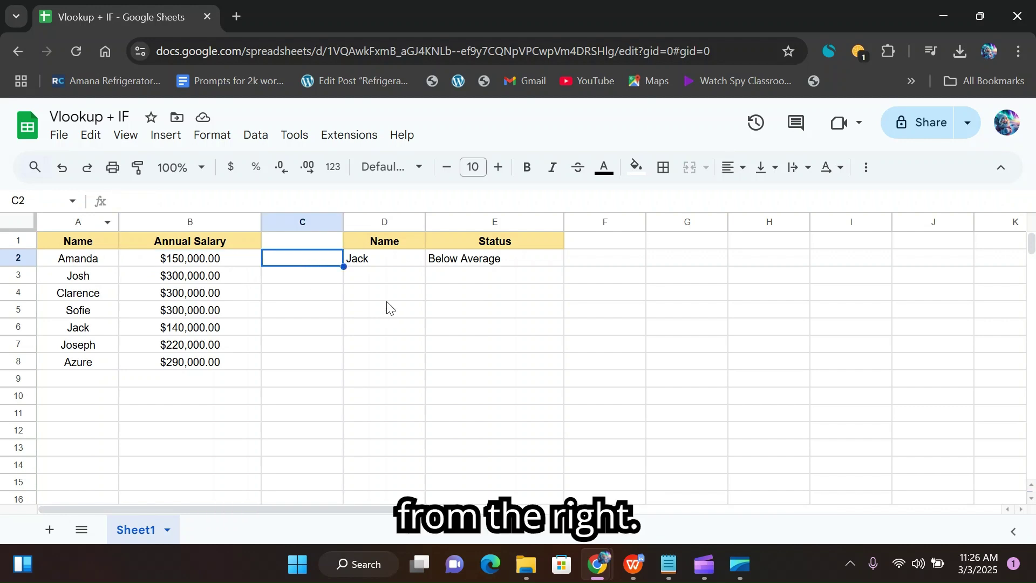
pyautogui.click(489, 278)
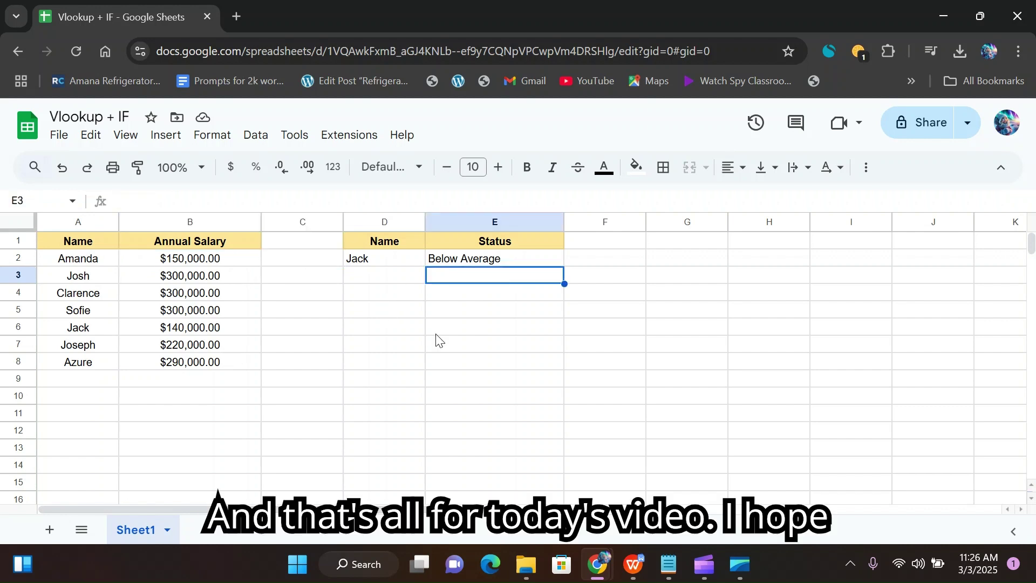